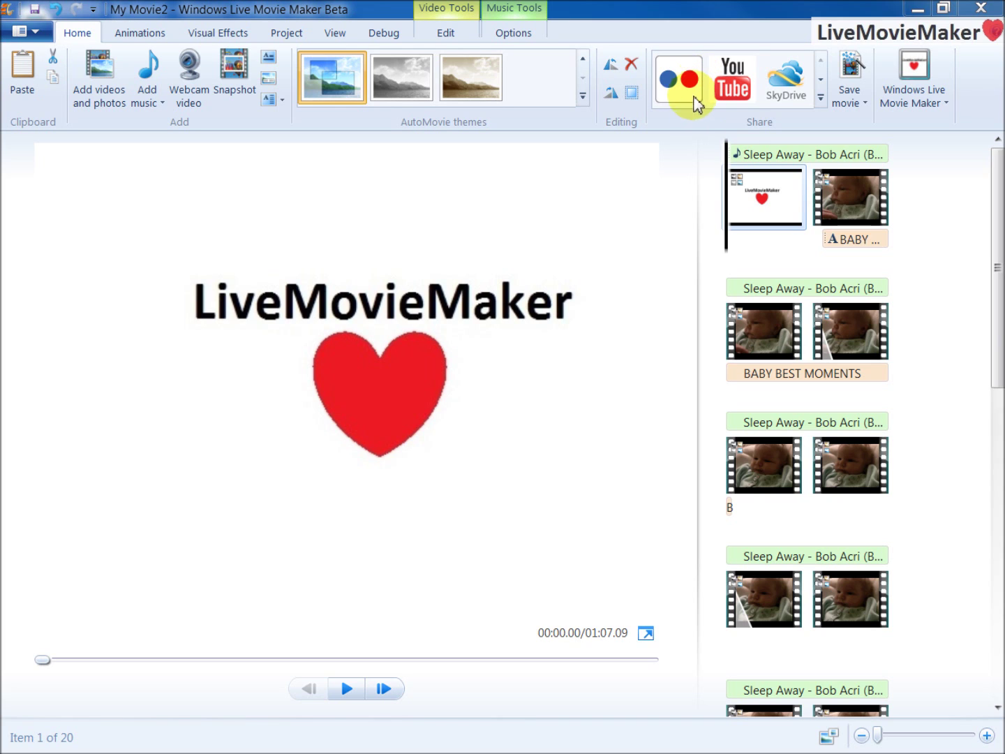
# - Delete the opening logo_XXL.jpg clip and start sharing the movie to Flickr
pyautogui.moveTo(807, 178)
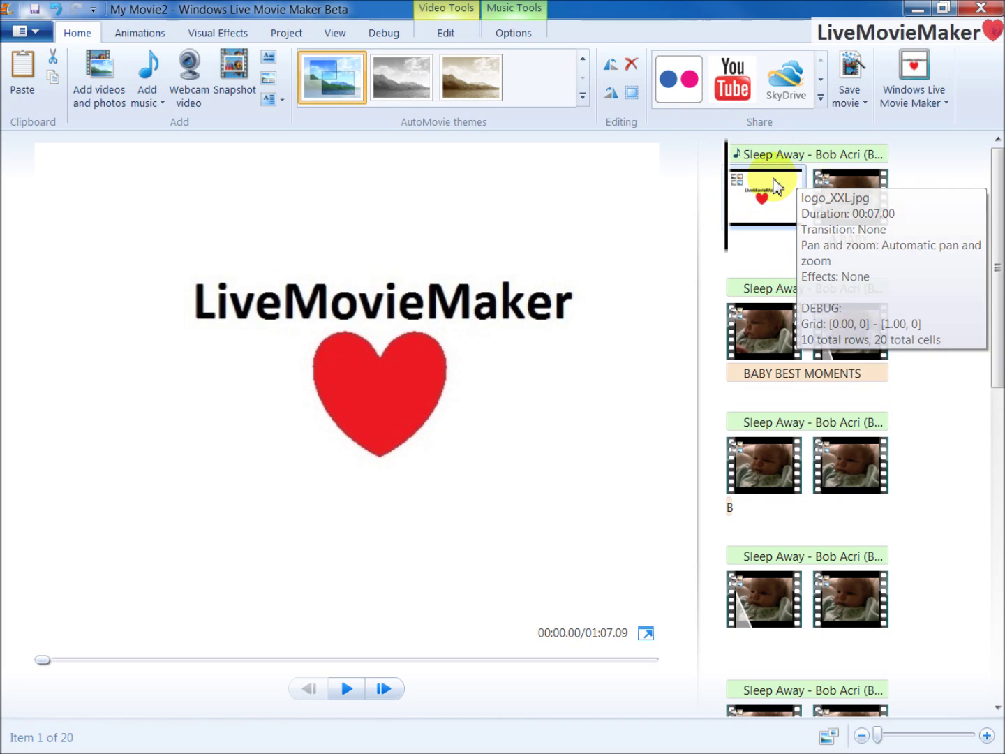
pyautogui.press('Delete')
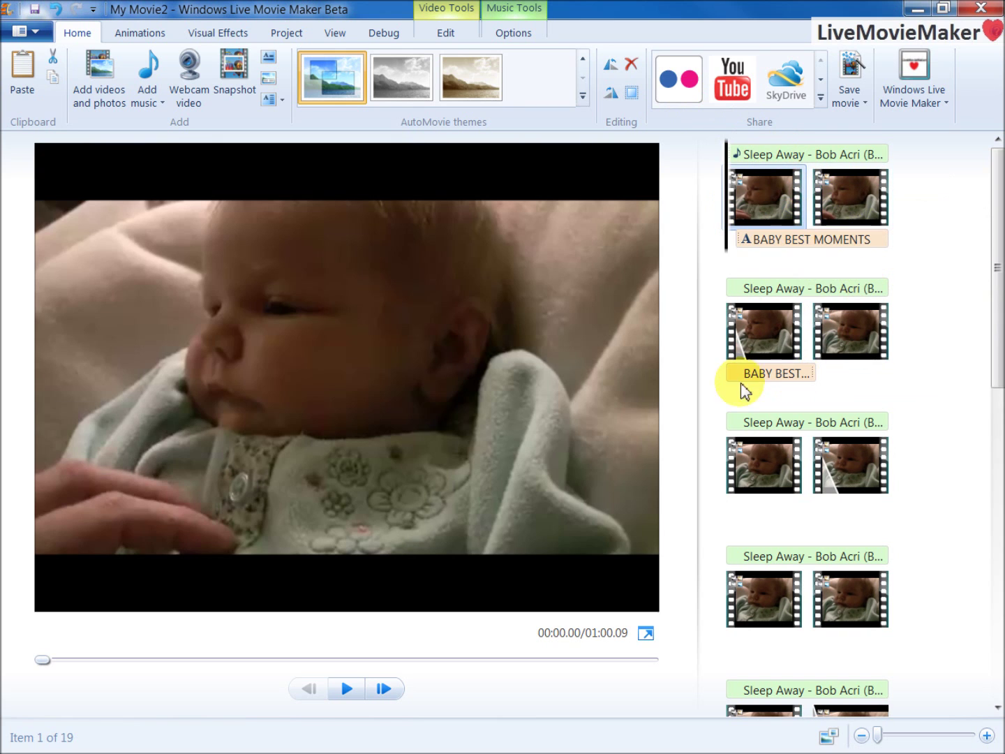
pyautogui.moveTo(850, 459)
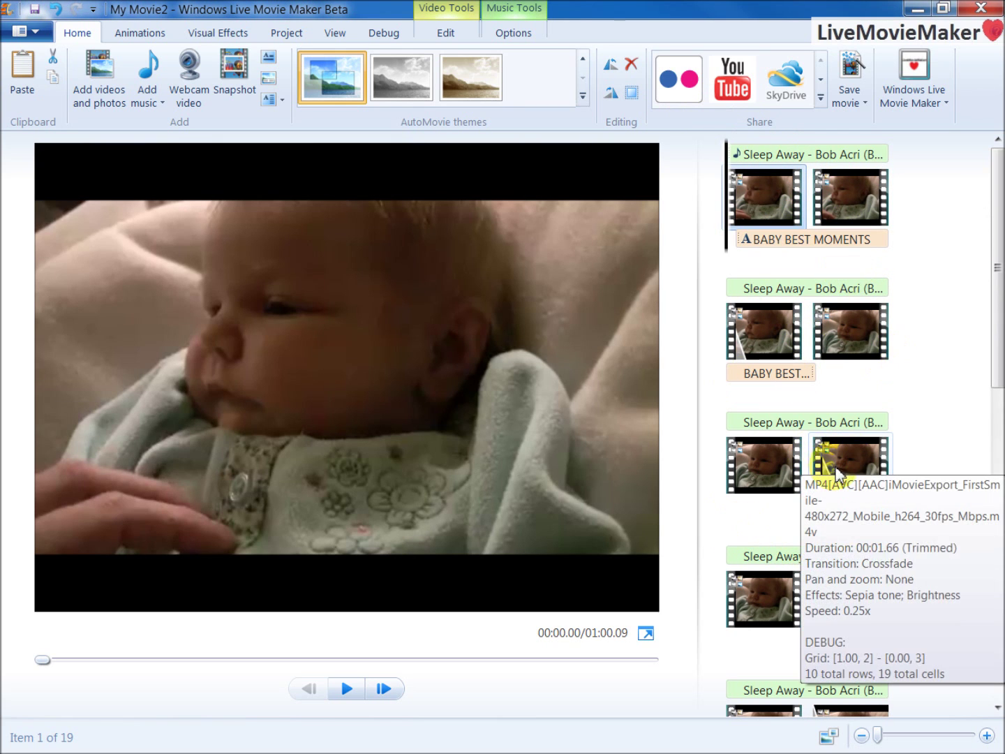
pyautogui.moveTo(774, 216)
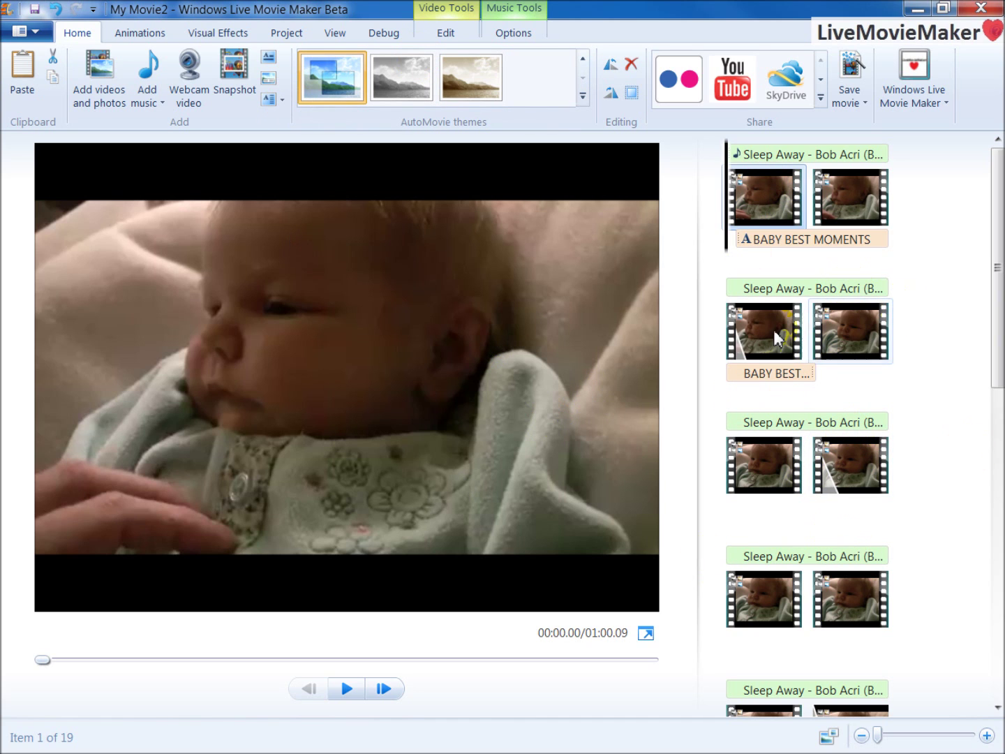
pyautogui.moveTo(995, 349); pyautogui.dragTo(994, 317)
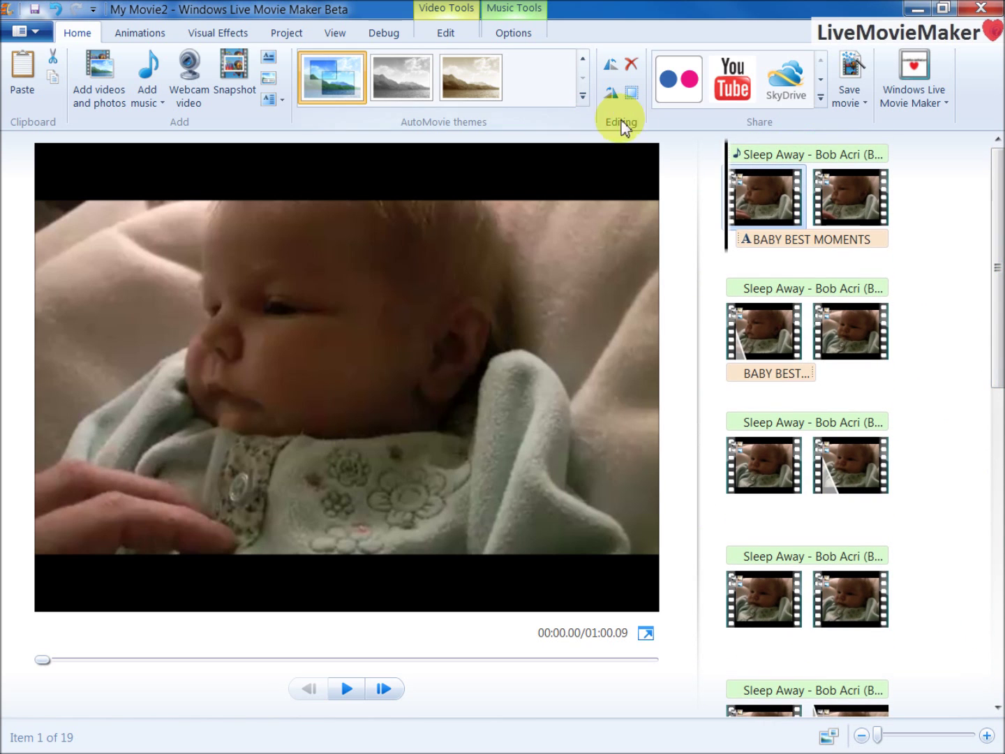
pyautogui.click(679, 101)
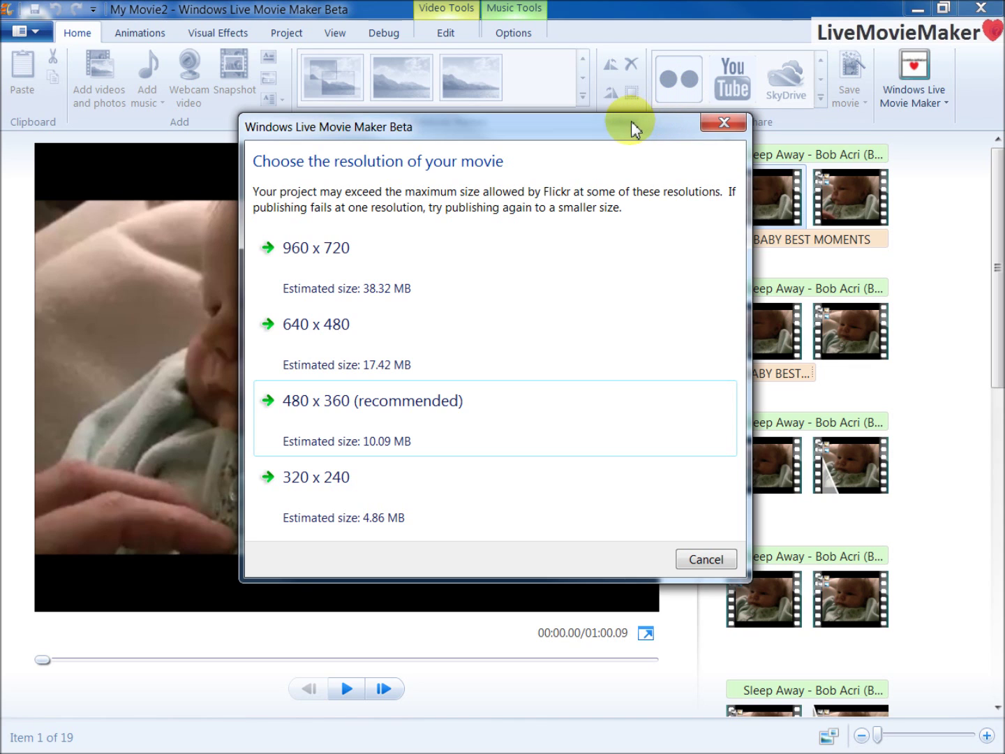
# - Choose the 480 x 360 (recommended) resolution for the Flickr upload
pyautogui.moveTo(631, 128); pyautogui.dragTo(611, 91)
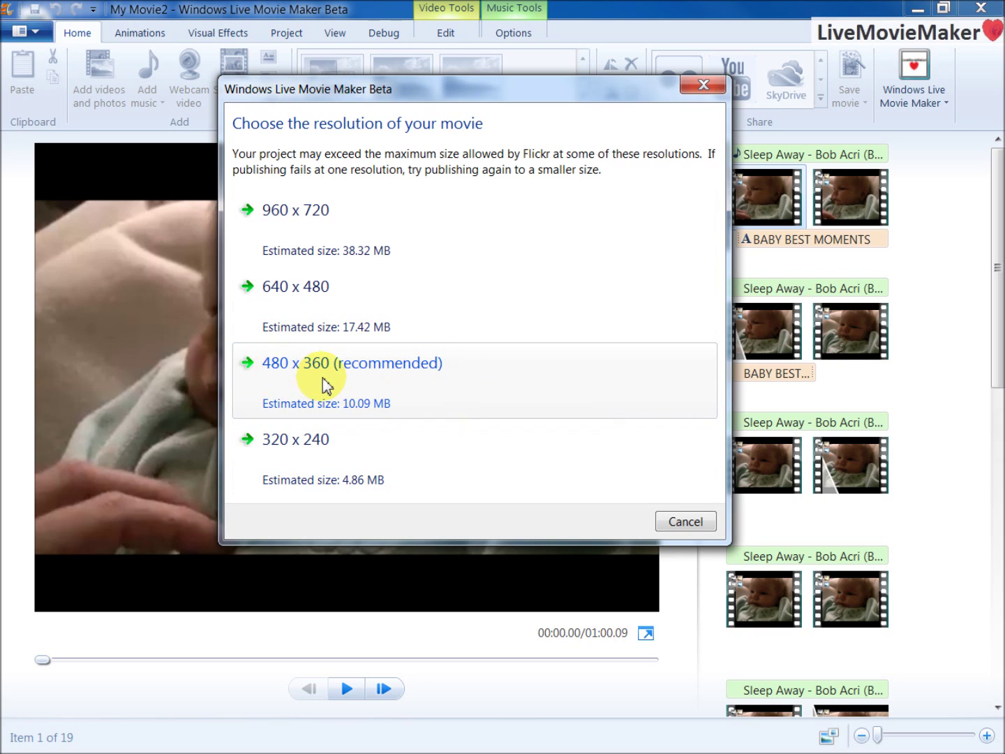
pyautogui.moveTo(317, 91); pyautogui.dragTo(583, 90)
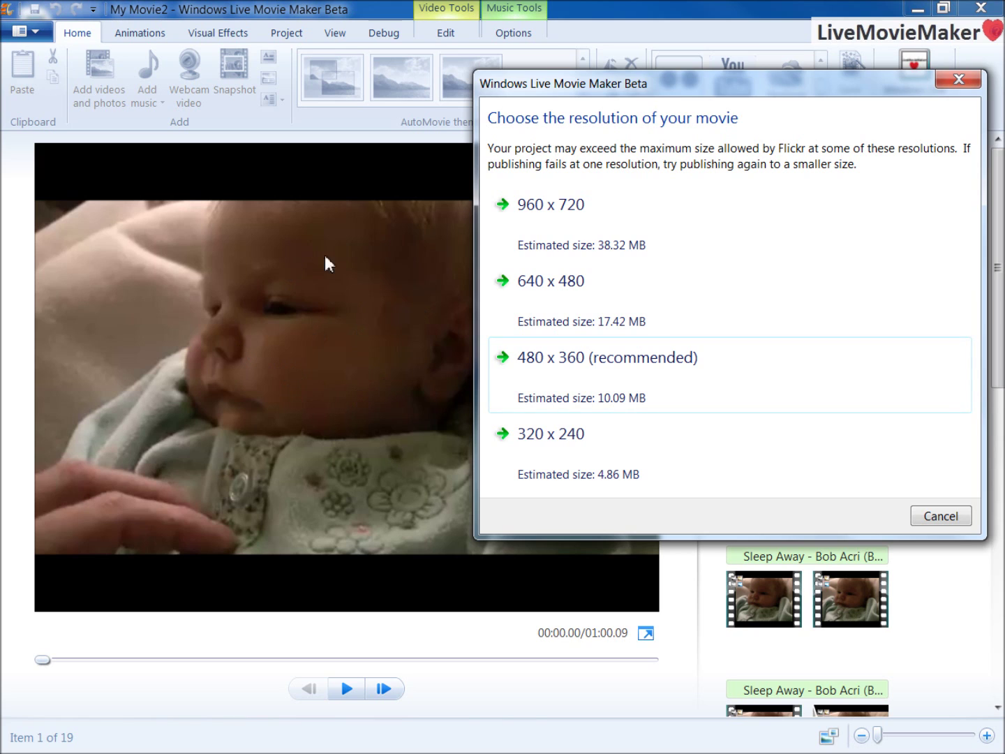
pyautogui.moveTo(648, 82); pyautogui.dragTo(341, 77)
pyautogui.click(372, 368)
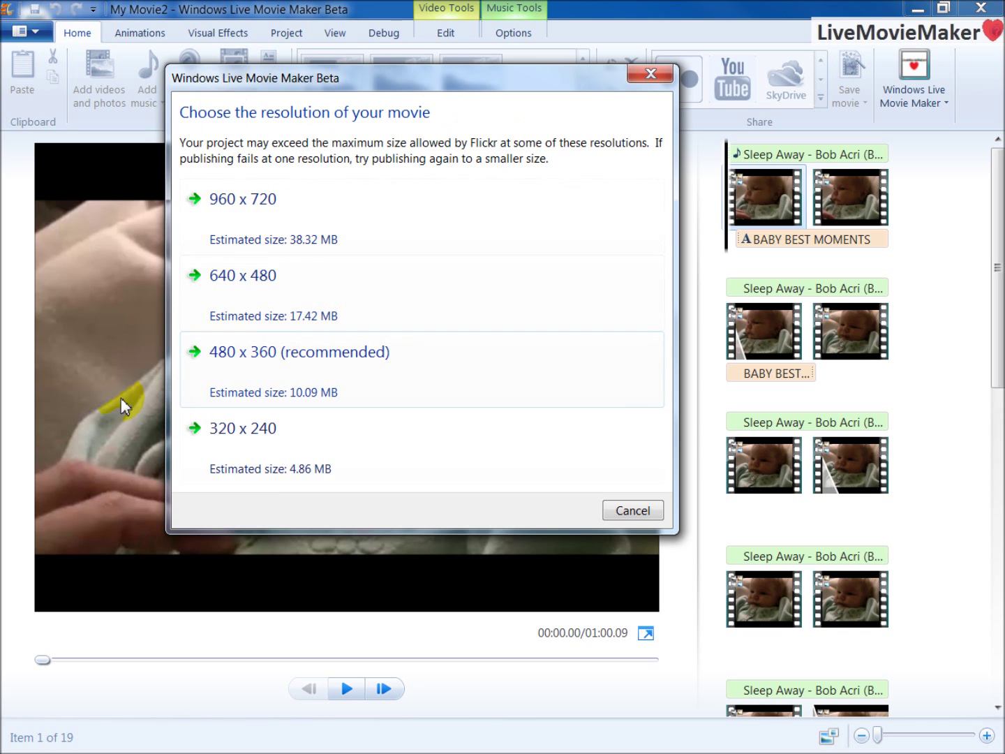
pyautogui.moveTo(277, 88)
pyautogui.mouseDown()
pyautogui.moveTo(546, 69)
pyautogui.moveTo(280, 72)
pyautogui.mouseUp()
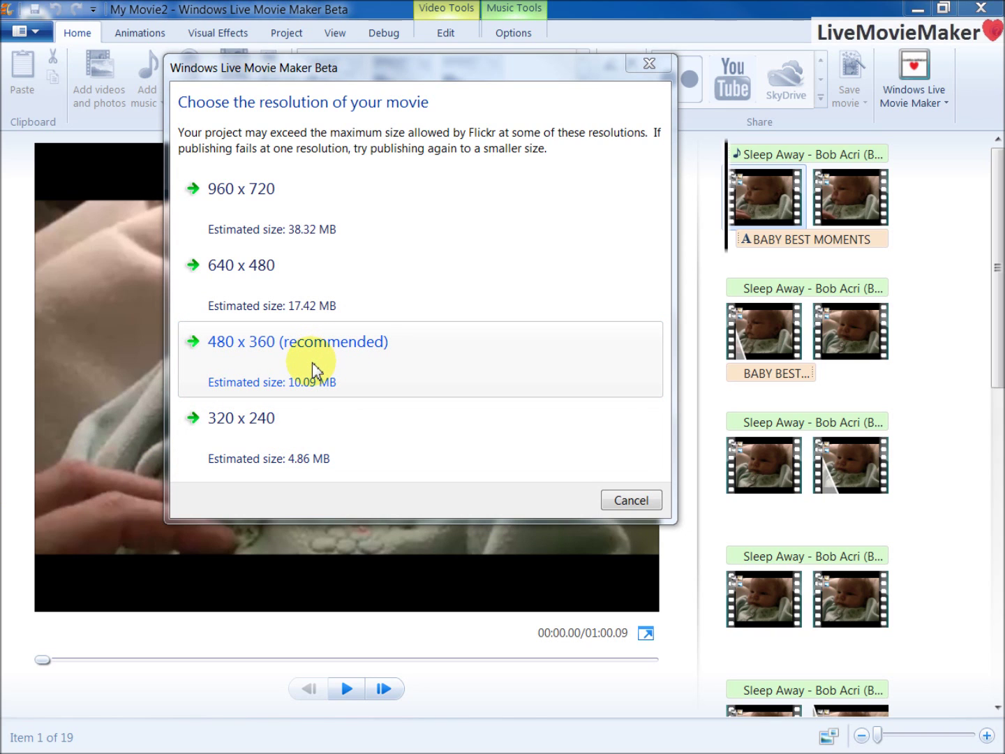
pyautogui.click(319, 372)
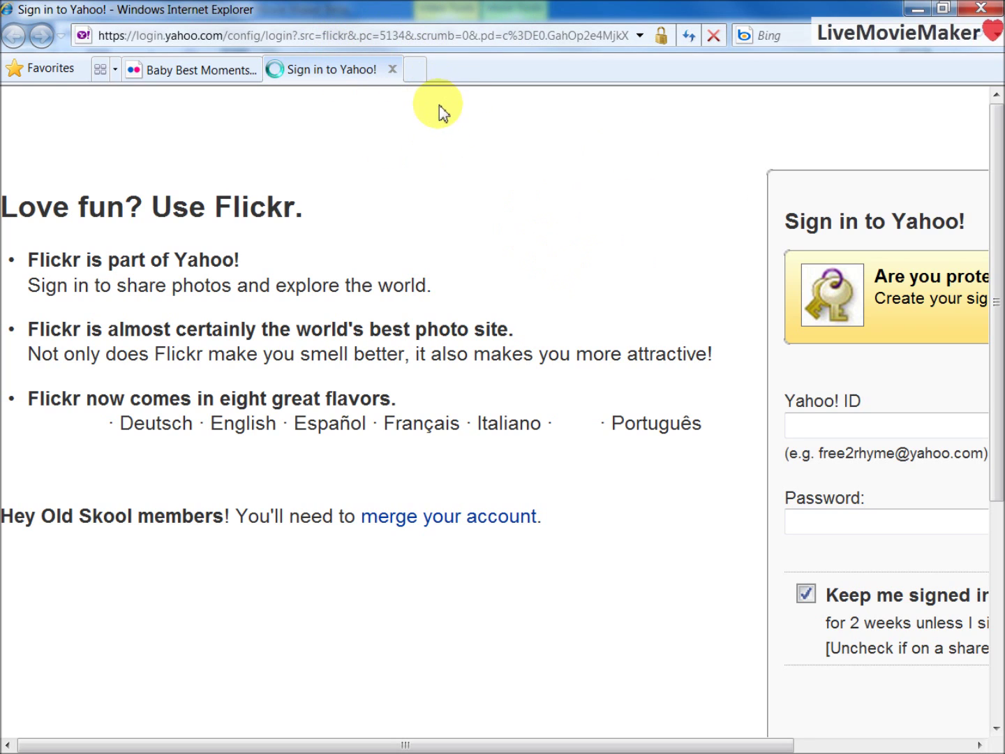
# - Shrink the Yahoo sign-in browser and move it off the Publish on Flickr dialog
pyautogui.moveTo(538, 744); pyautogui.dragTo(700, 743)
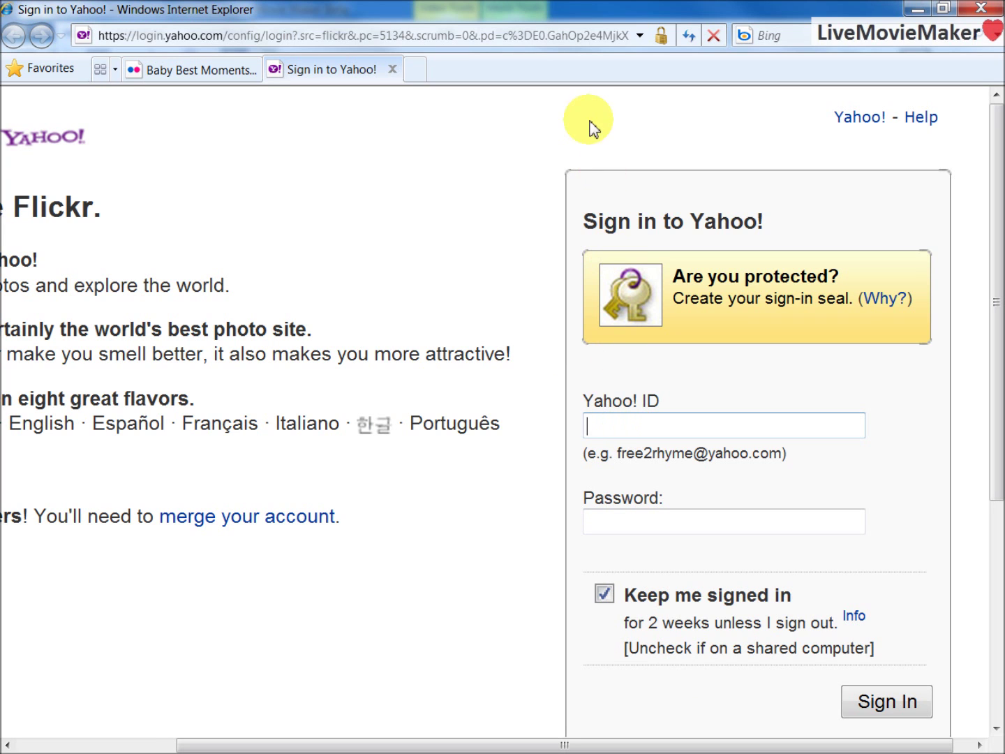
pyautogui.press('super+Down')
pyautogui.moveTo(490, 158); pyautogui.dragTo(65, 180)
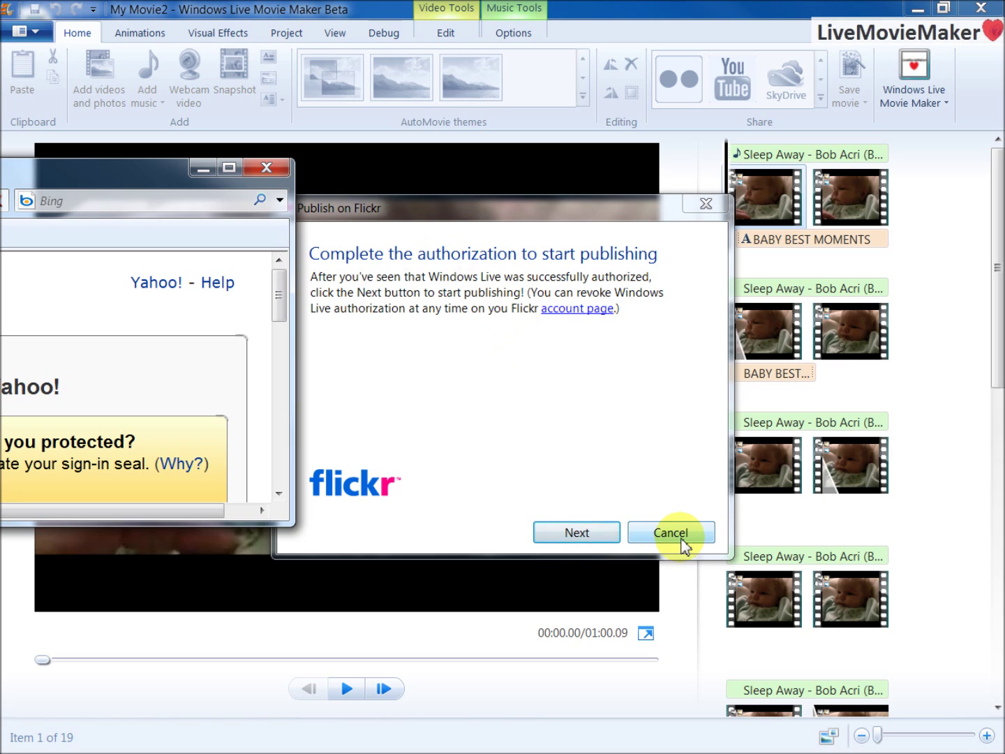
# - Try continuing past authorization, then dismiss the Authentication Failure message
pyautogui.click(576, 541)
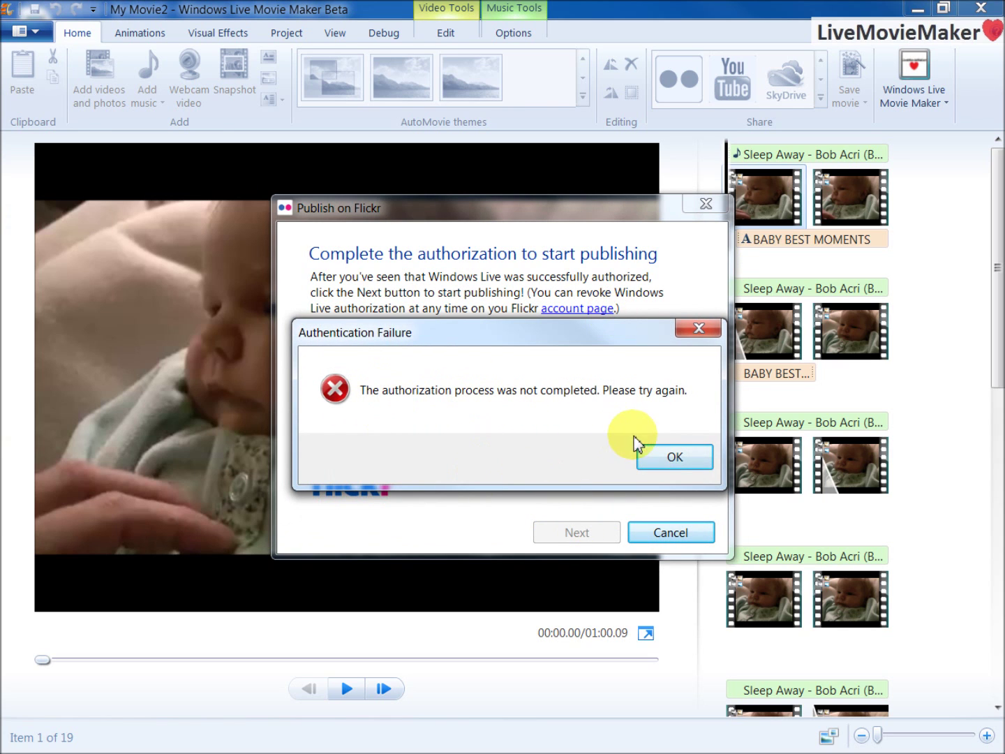
pyautogui.click(673, 458)
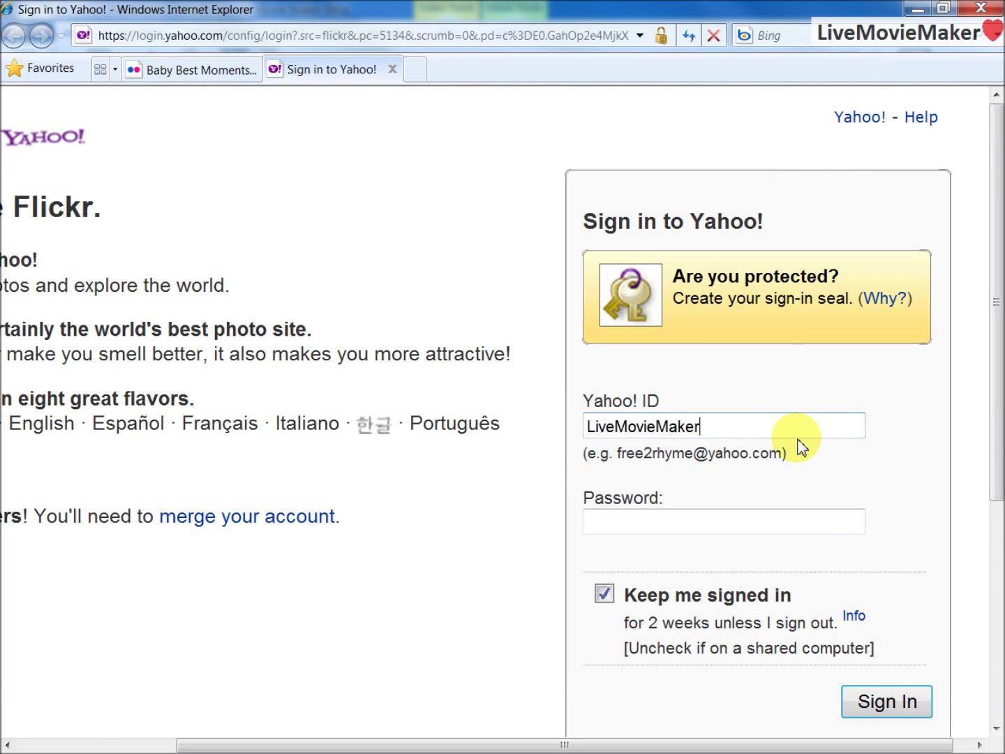
# - Enter the Yahoo account password on the sign-in page
pyautogui.press('Tab')
pyautogui.write('•')
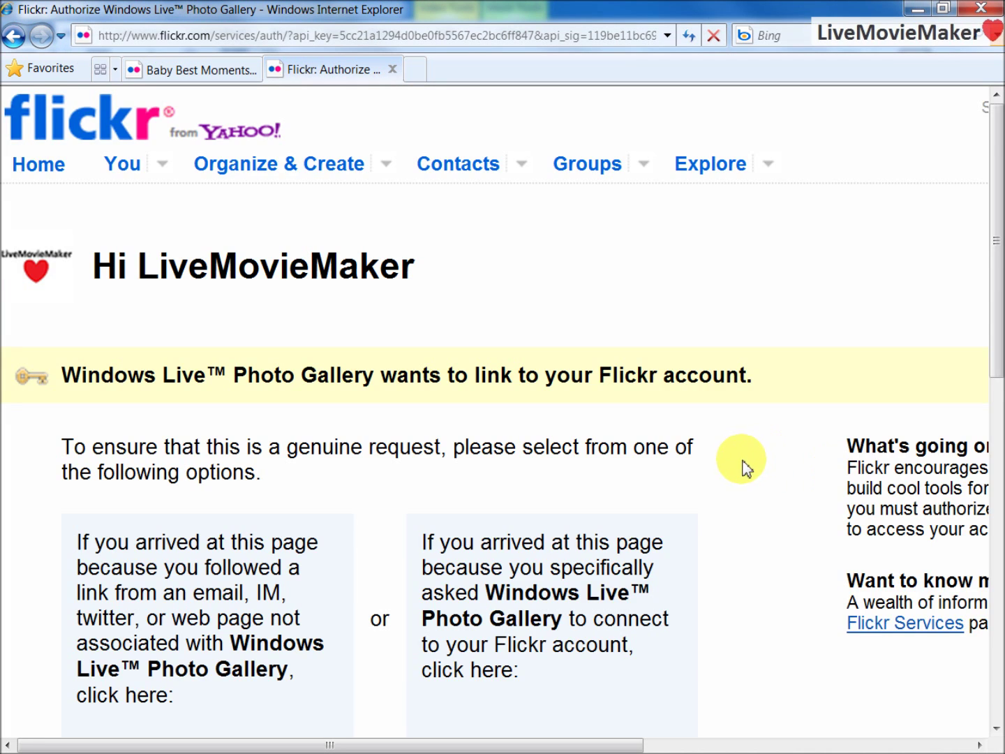
pyautogui.scroll(-3, 698, 447)
pyautogui.scroll(3, 628, 422)
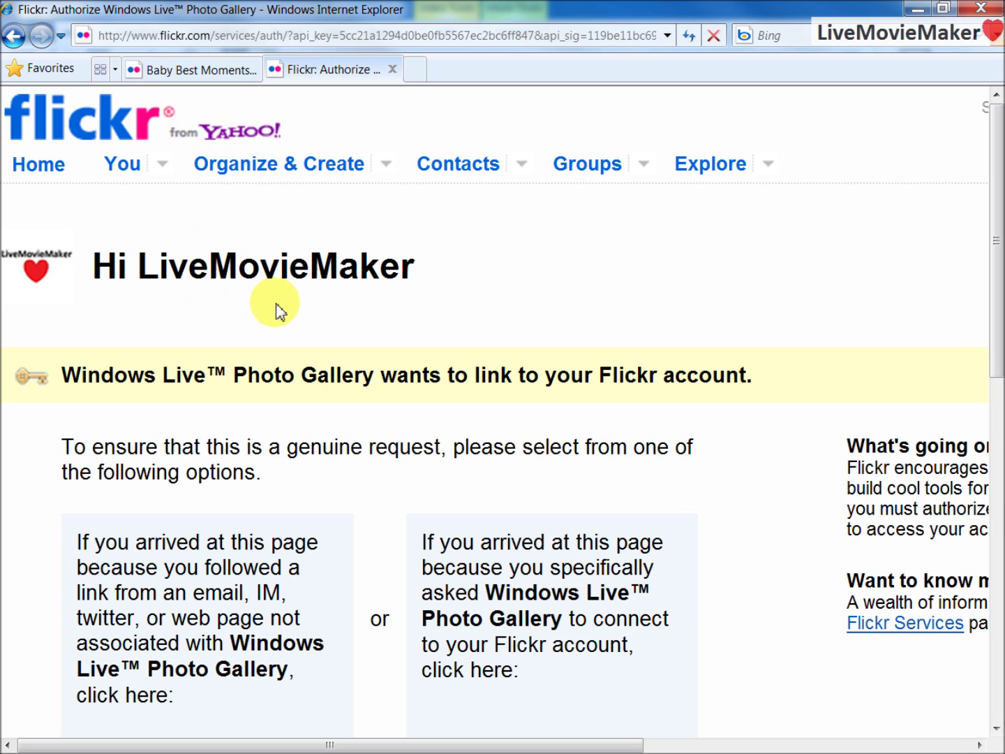
pyautogui.scroll(-3, 307, 313)
pyautogui.scroll(1, 307, 307)
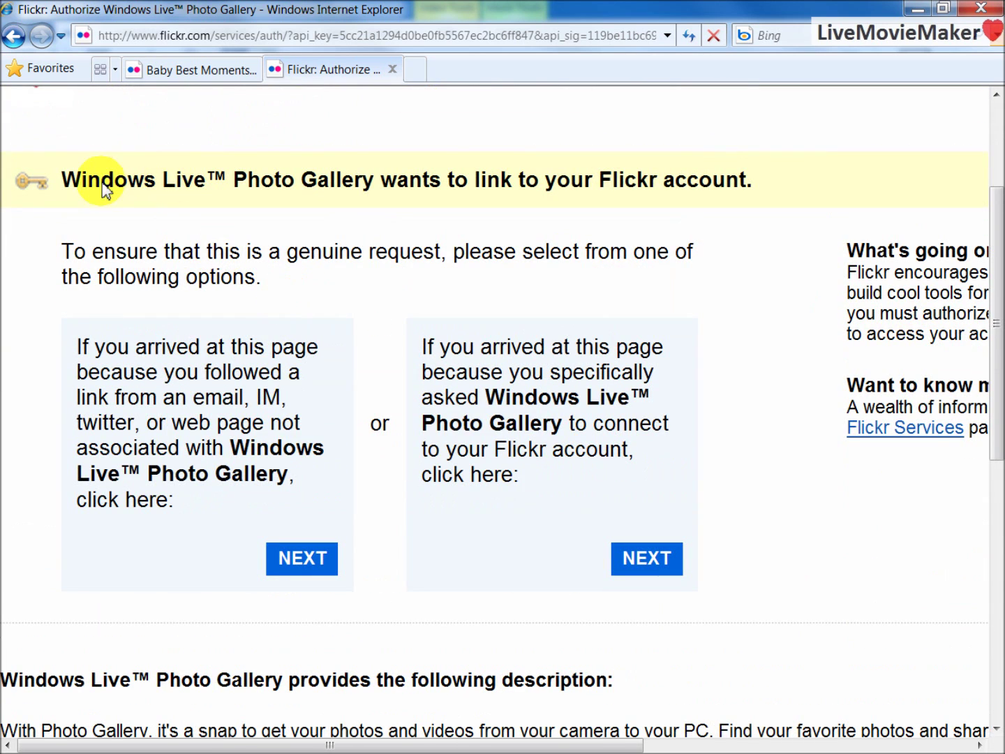
# - Confirm on Flickr that Windows Live Photo Gallery itself requested the connection
pyautogui.moveTo(61, 180); pyautogui.dragTo(727, 197)
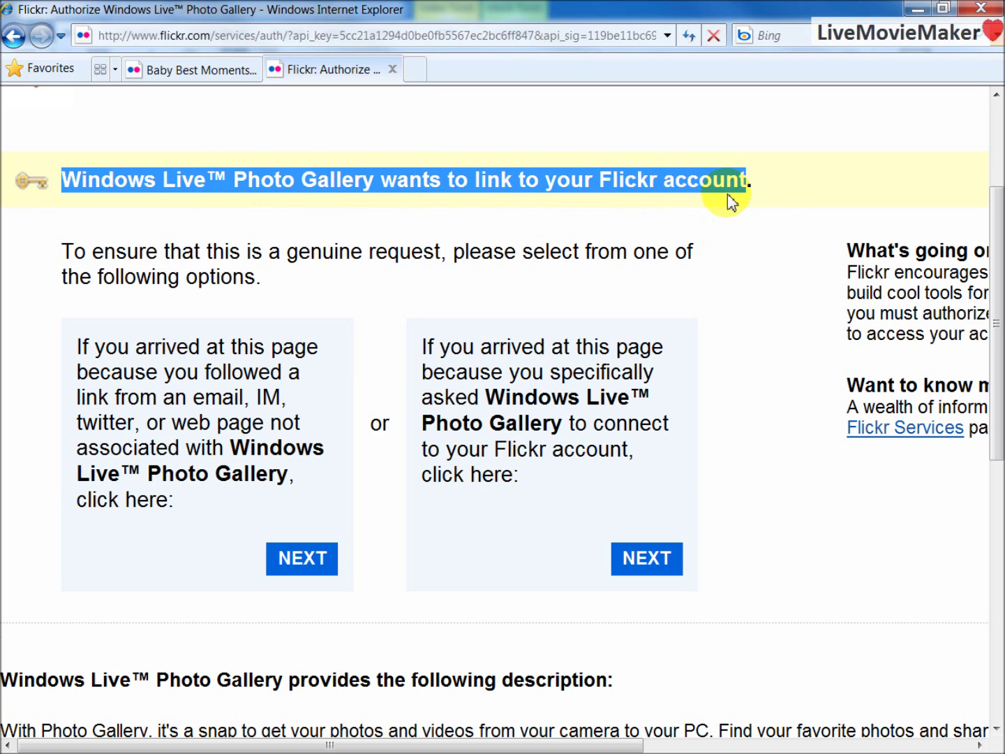
pyautogui.click(57, 184)
pyautogui.moveTo(61, 183); pyautogui.dragTo(388, 191)
pyautogui.click(588, 348)
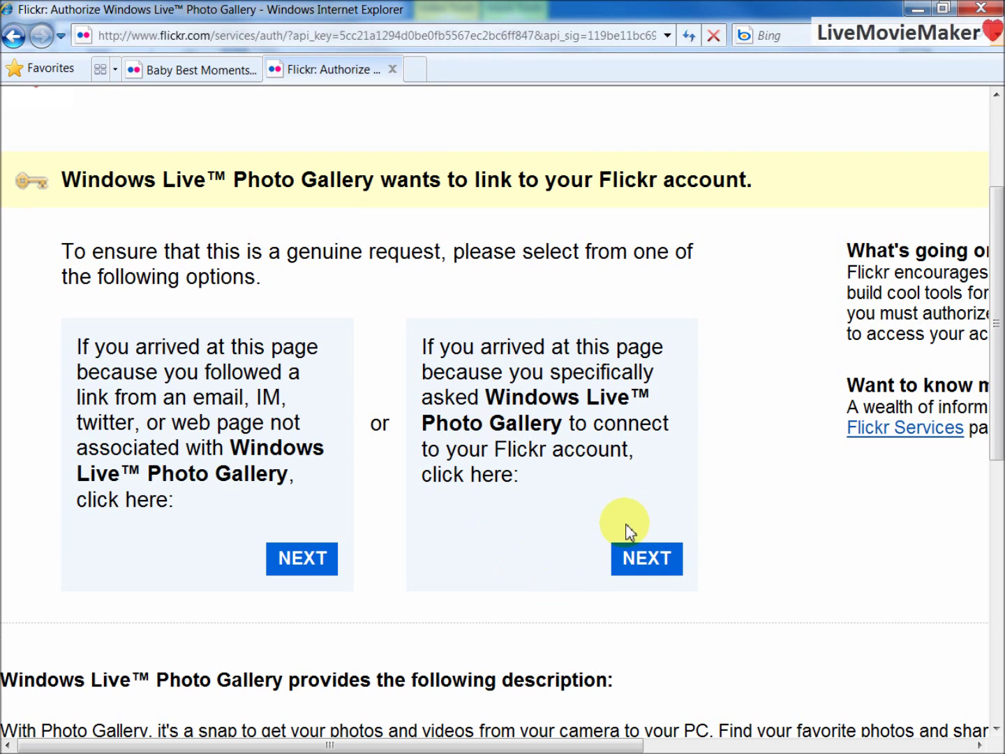
pyautogui.click(639, 562)
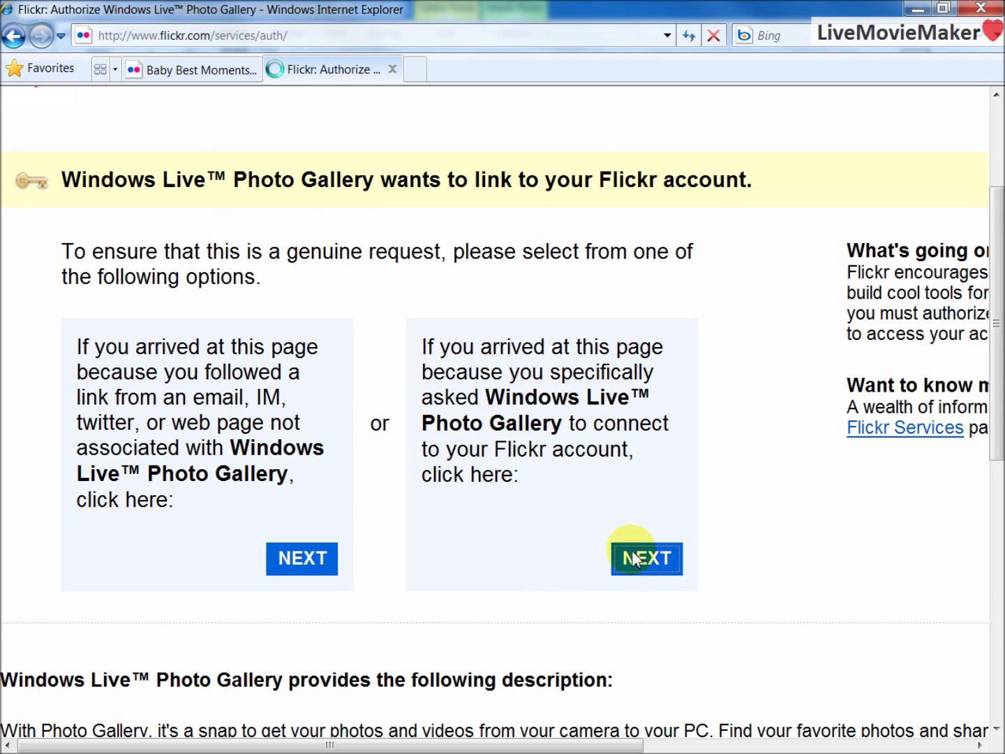
# - Authorize Windows Live Photo Gallery on Flickr and close the browser on the success page
pyautogui.scroll(-5, 625, 551)
pyautogui.scroll(3, 579, 516)
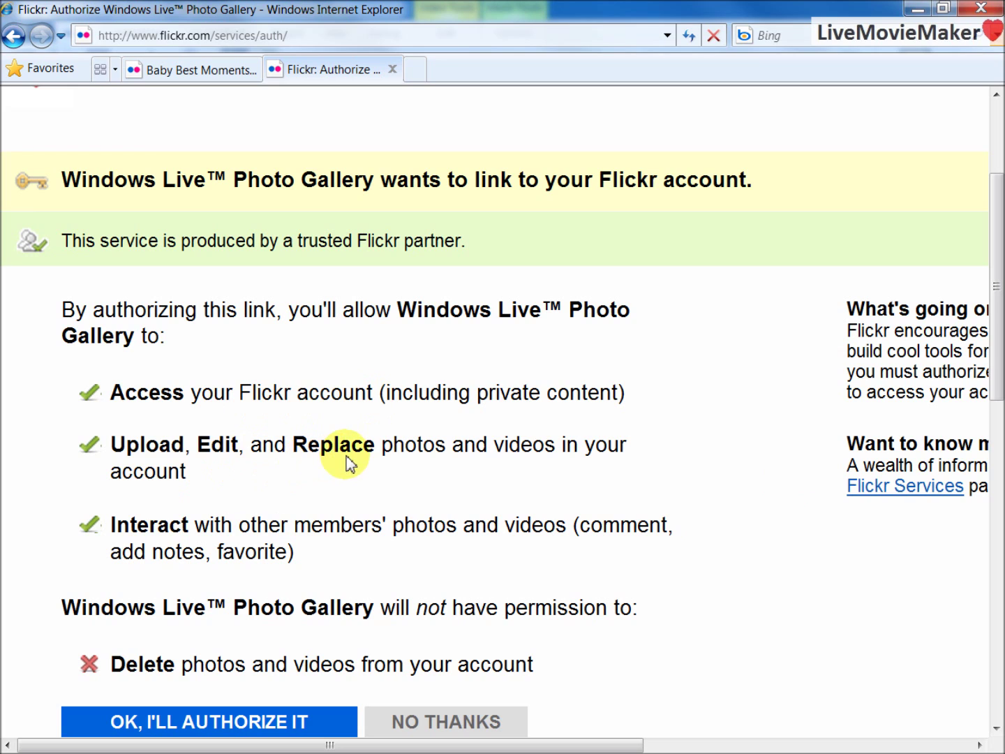
pyautogui.scroll(-3, 504, 471)
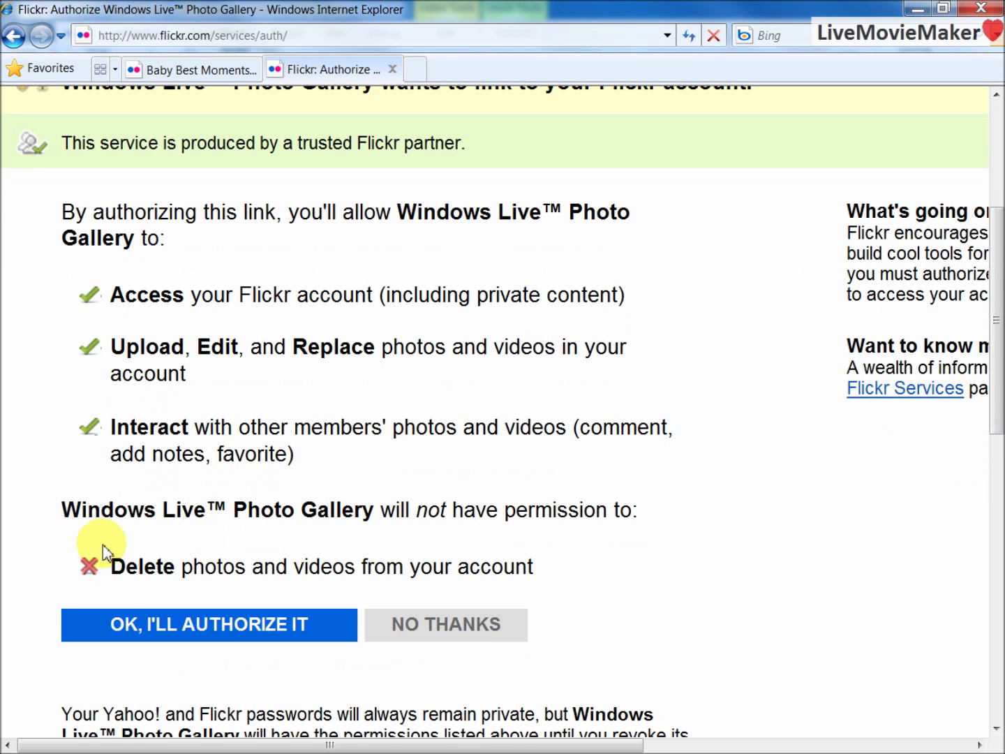
pyautogui.click(192, 636)
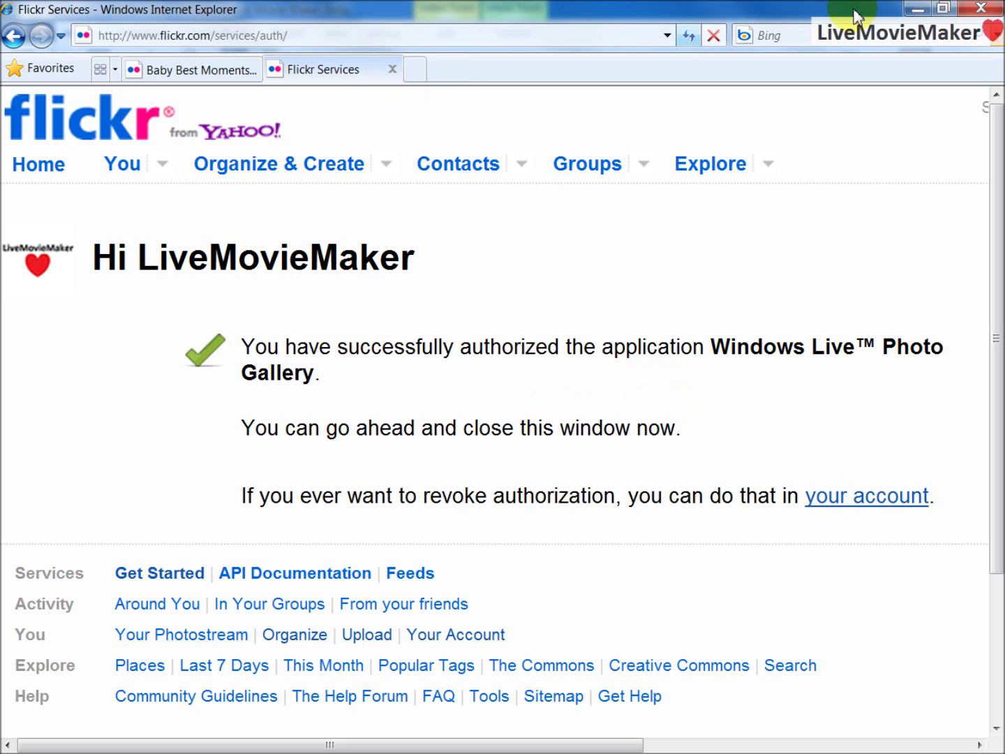
pyautogui.click(918, 9)
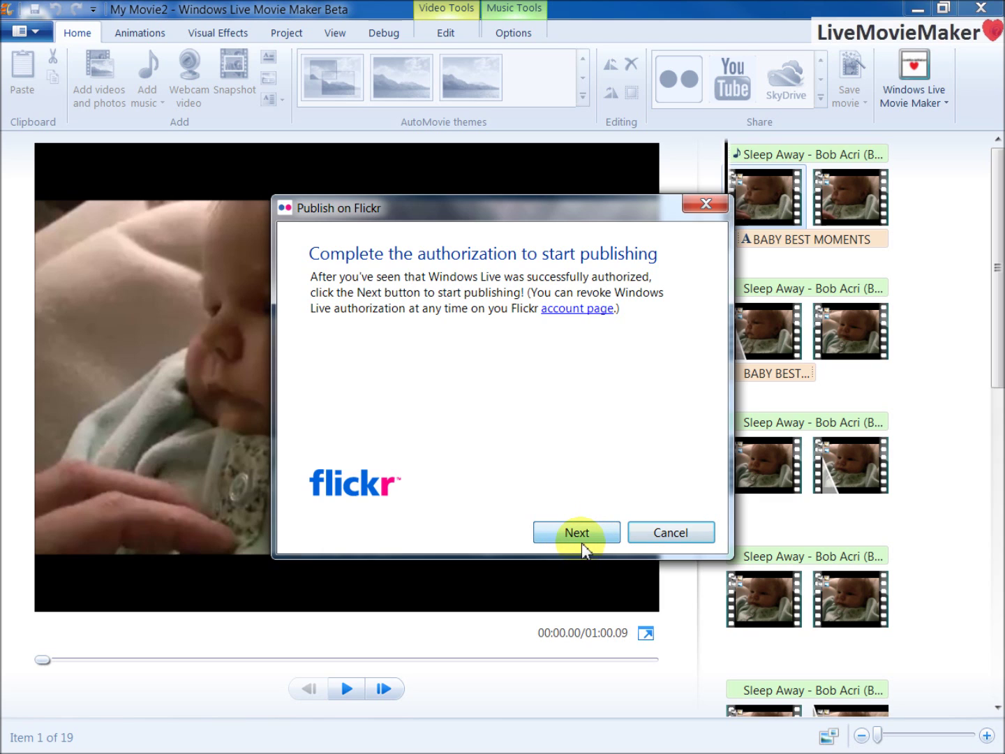
# - Finish authorization, keep LiveMovieMaker as the Flickr account, and choose to create a new photo set
pyautogui.click(563, 524)
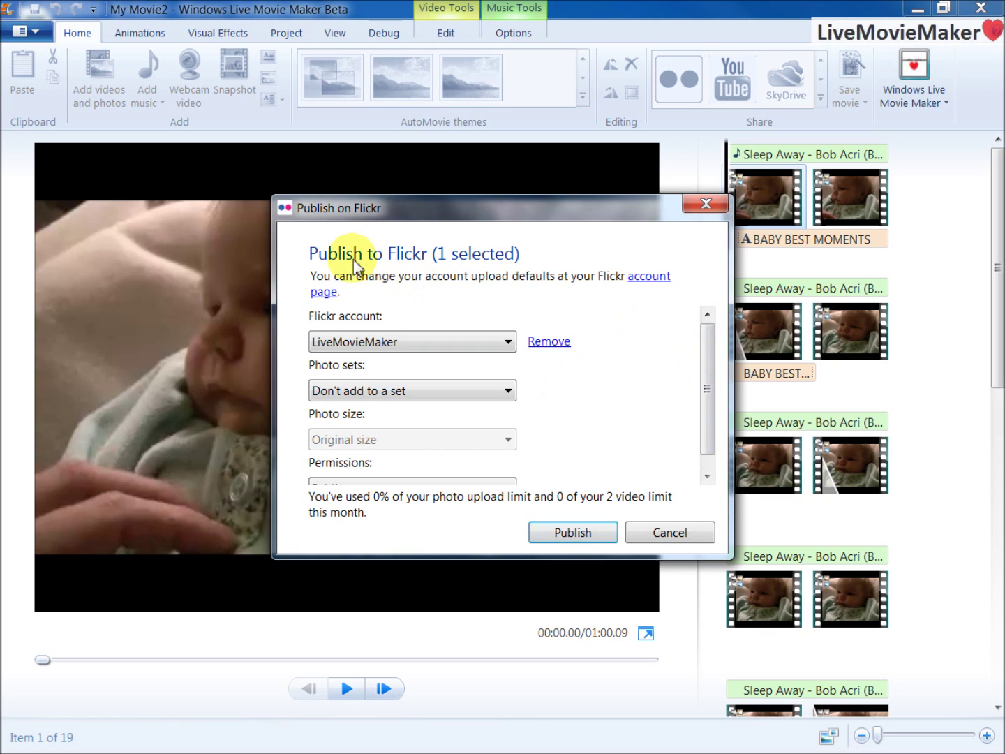
pyautogui.click(412, 346)
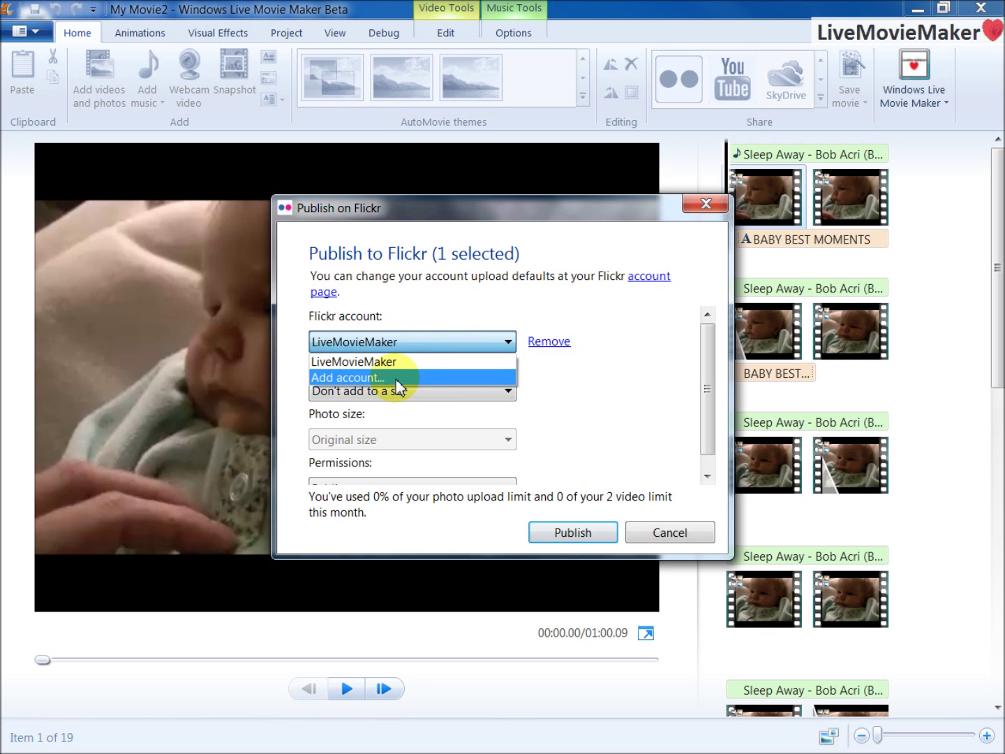
pyautogui.press('Up')
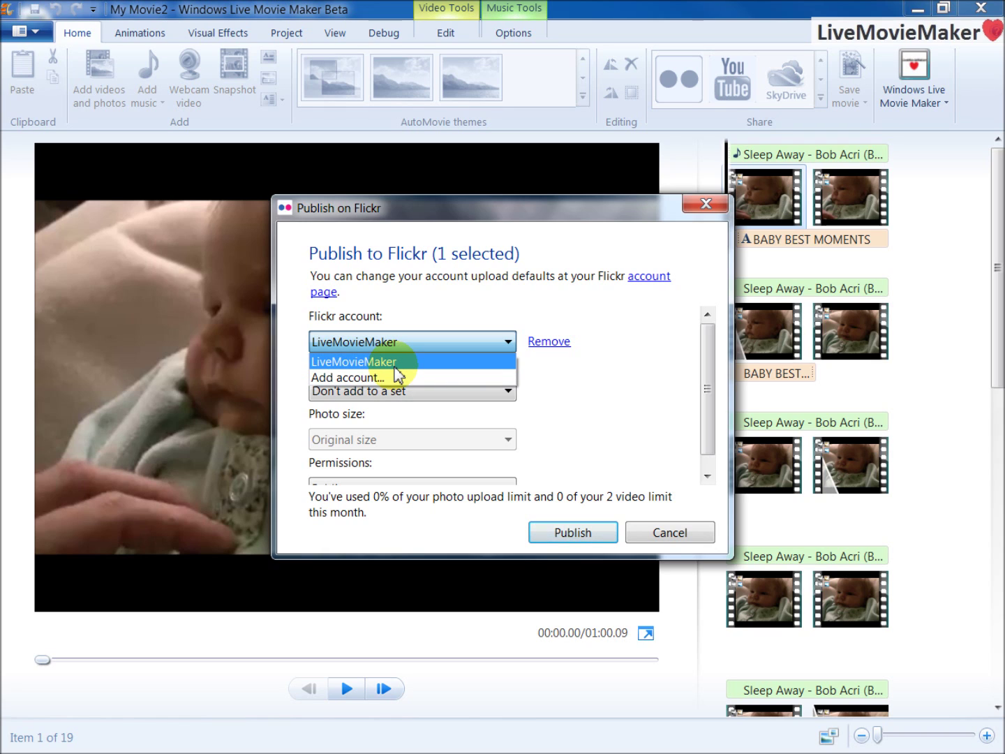
pyautogui.press('Return')
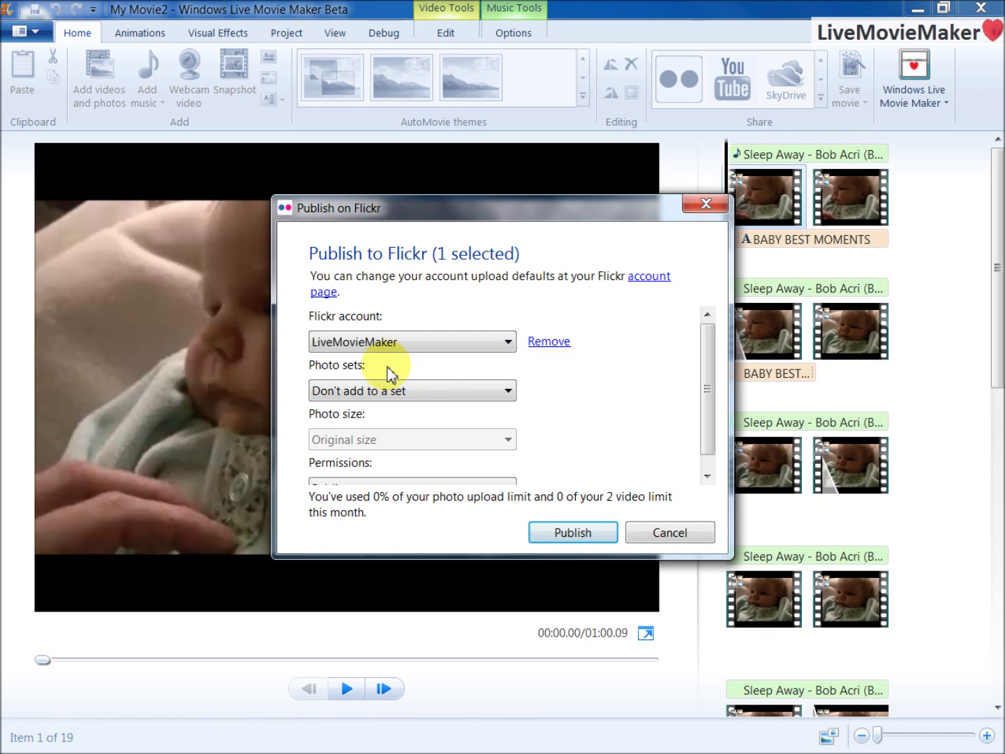
pyautogui.click(407, 393)
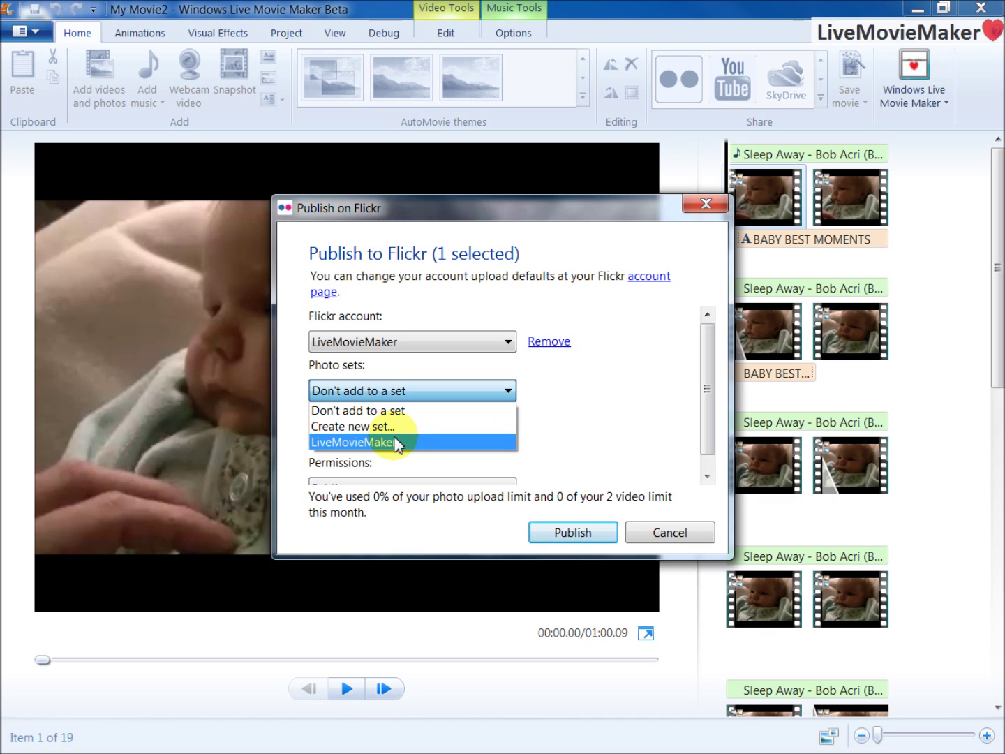
pyautogui.click(386, 426)
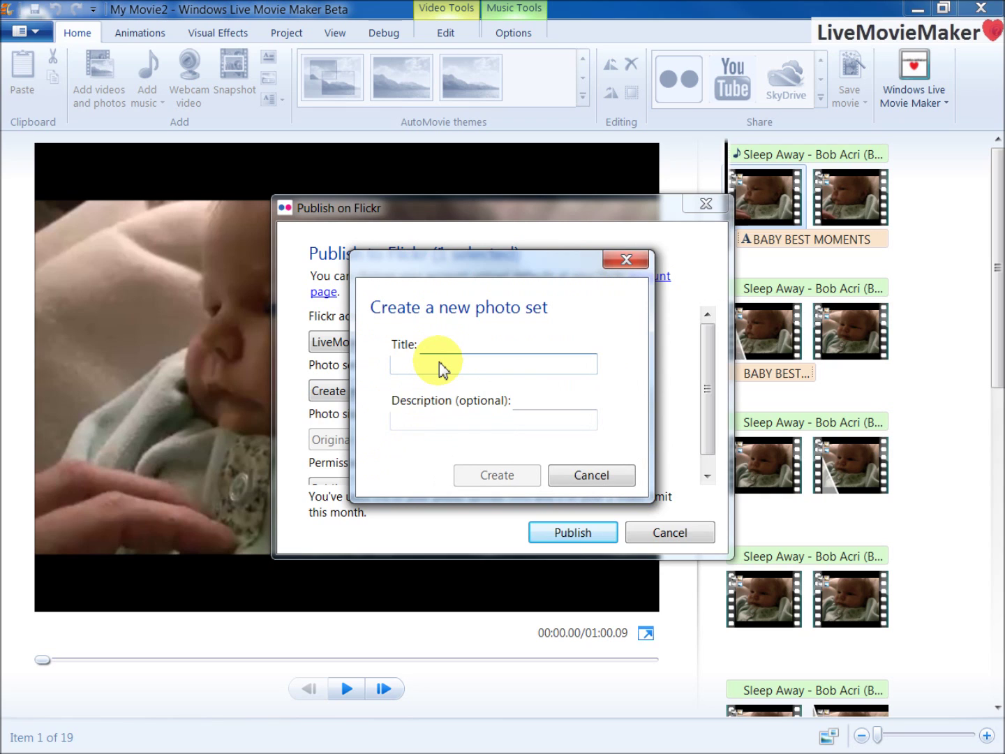
# - Create a new photo set titled 'Youtube Uploads' as the upload destination
pyautogui.write('Youtube Uploads')
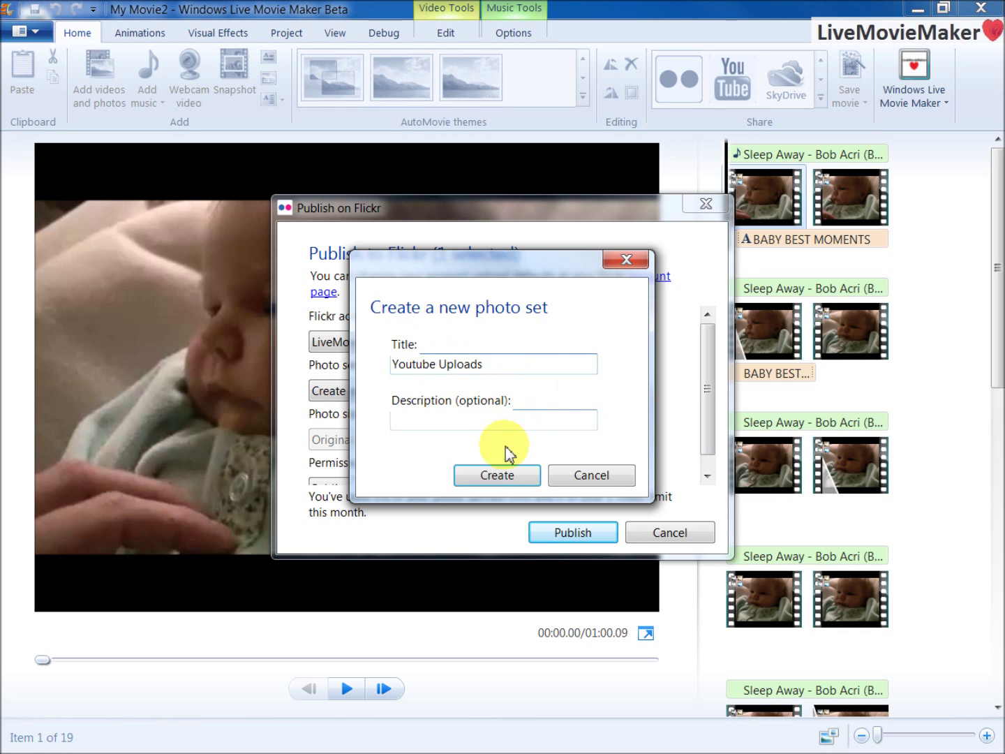
pyautogui.click(504, 474)
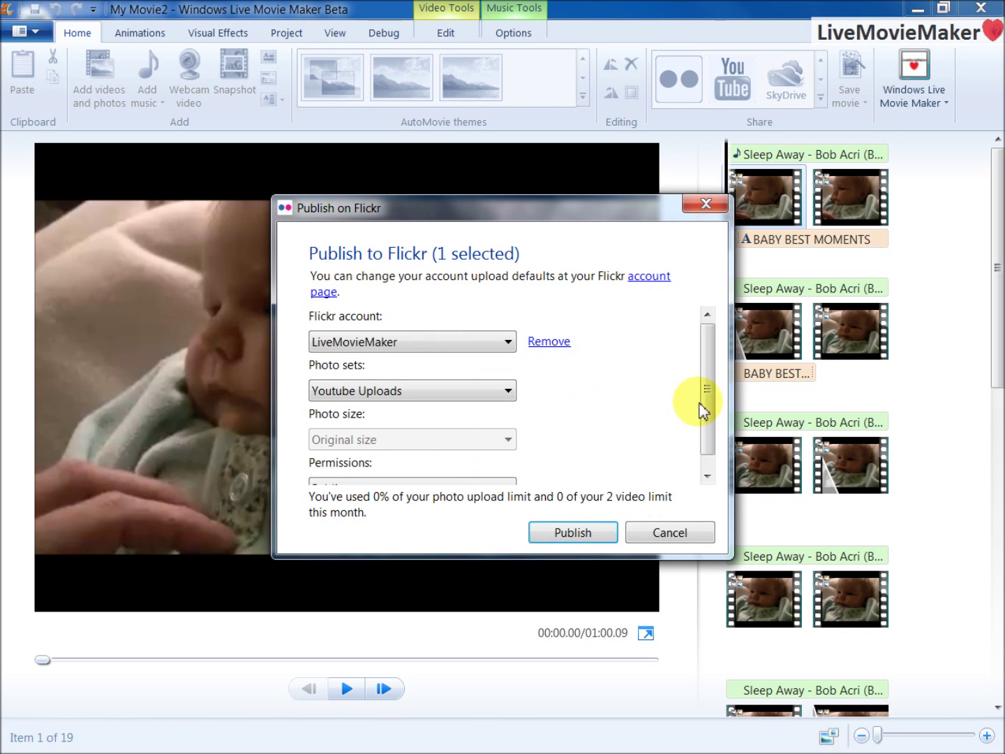
pyautogui.moveTo(705, 404); pyautogui.dragTo(704, 440)
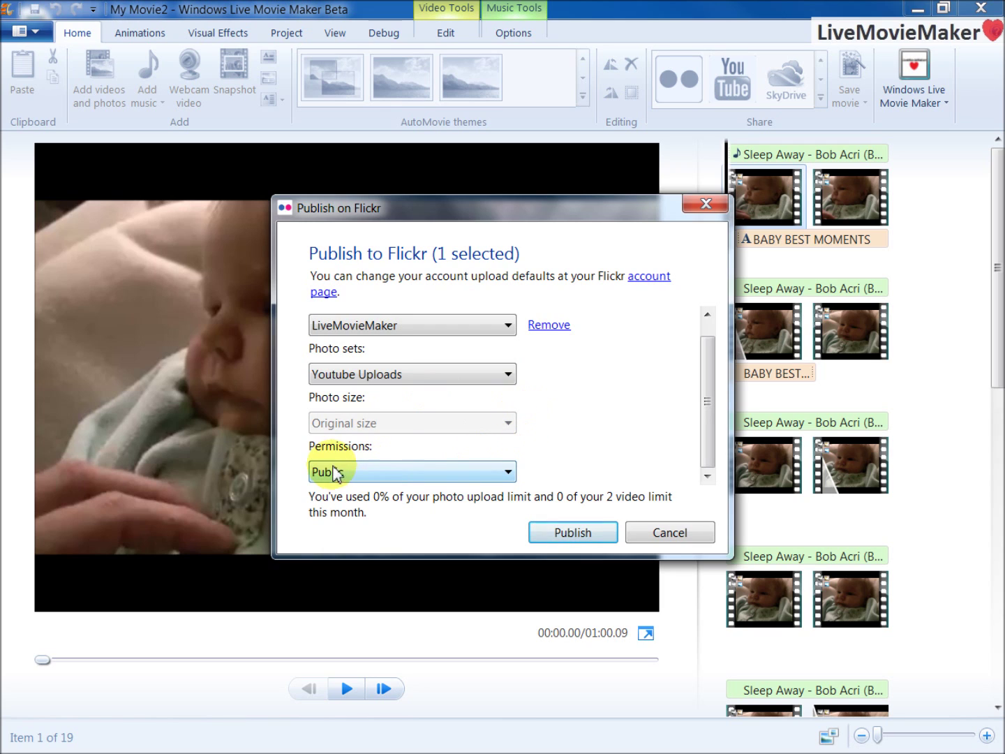
# - Publish My Movie2.wmv with Private (Just Me) permissions and view it online
pyautogui.click(484, 472)
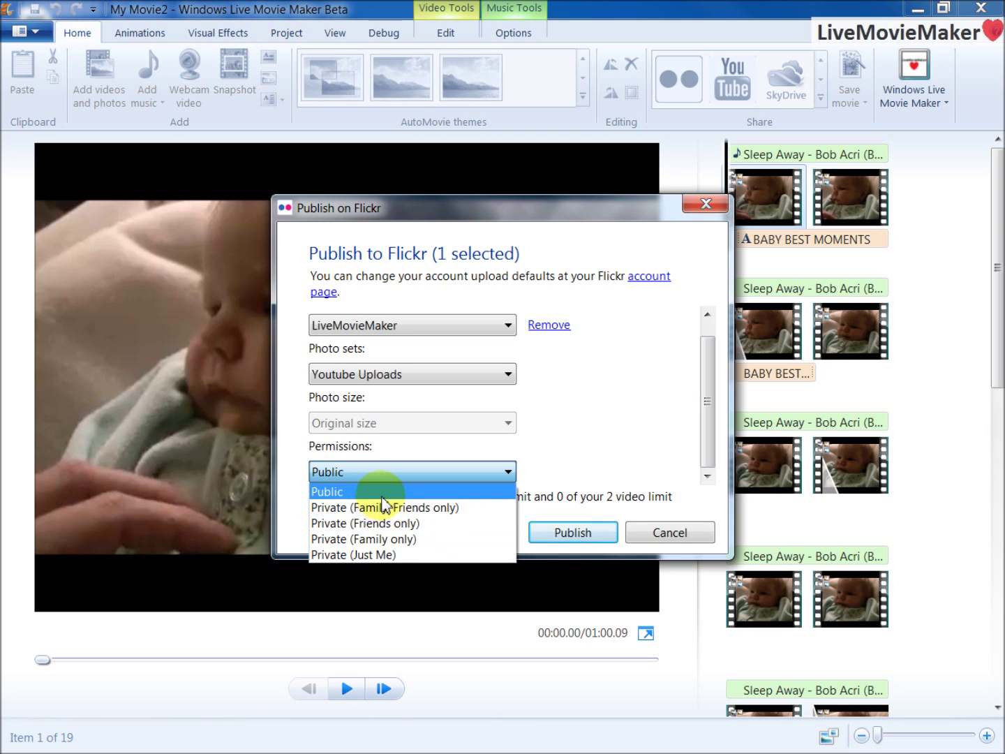
pyautogui.click(392, 554)
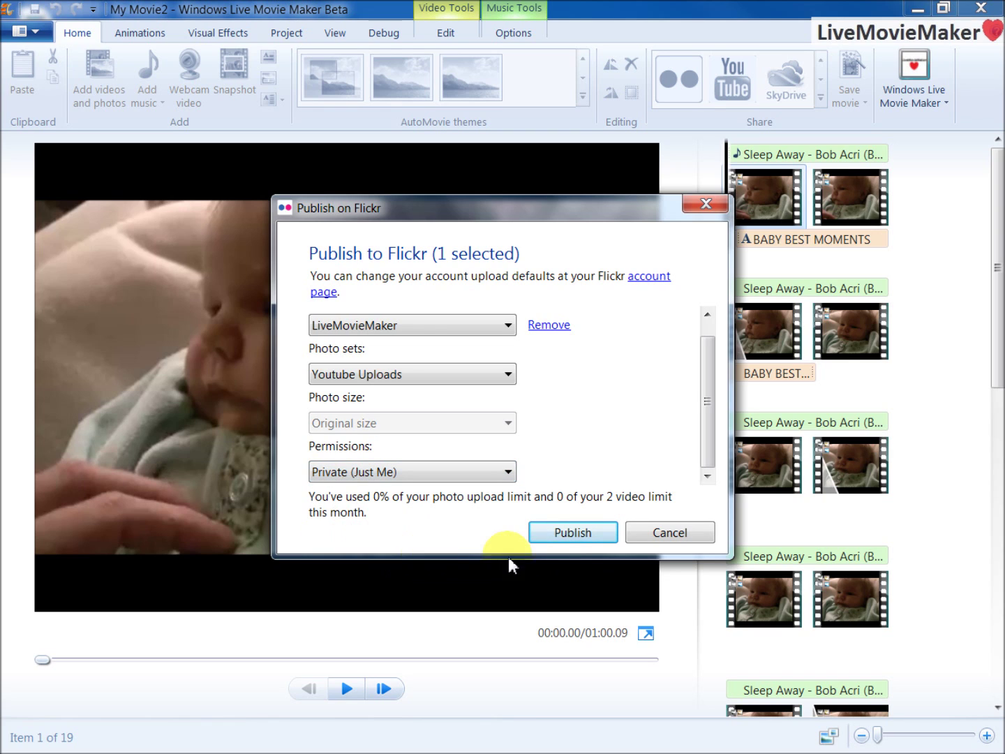
pyautogui.click(571, 534)
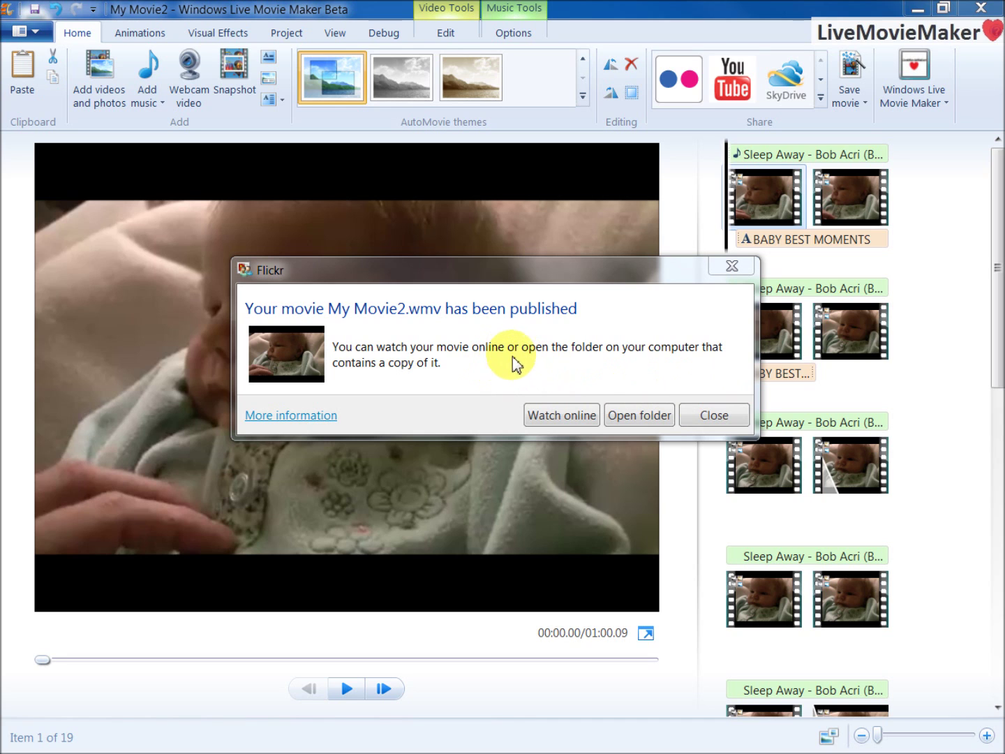
pyautogui.click(563, 419)
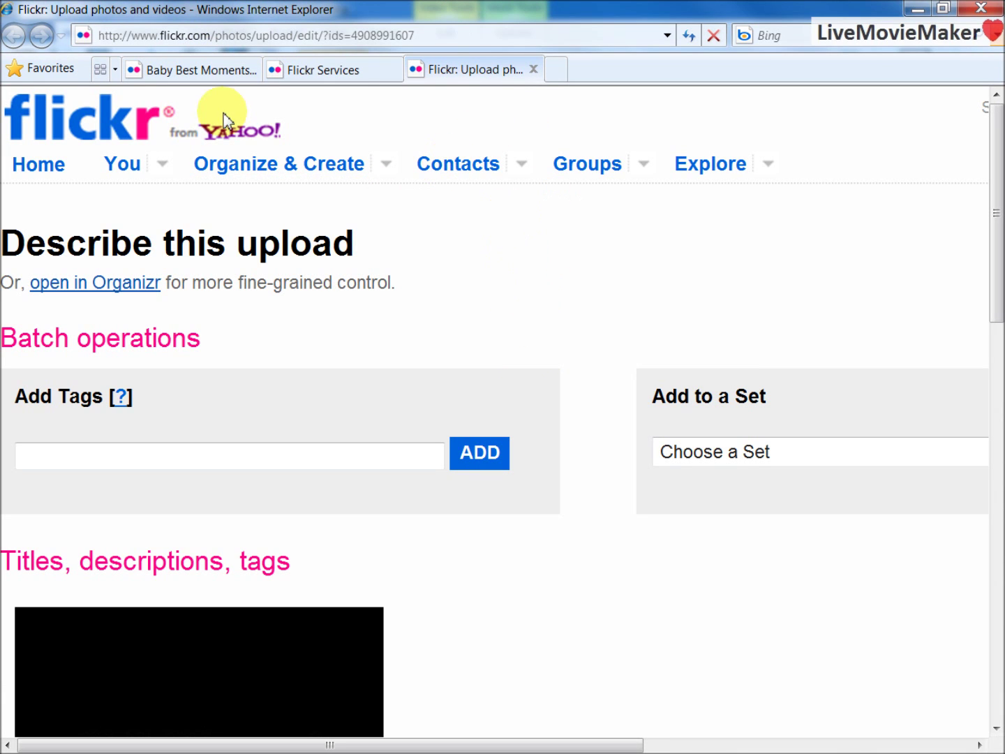
# - Change the video title from 'My Movie2' to 'Baby Best Moments in 2010'
pyautogui.scroll(-5, 613, 258)
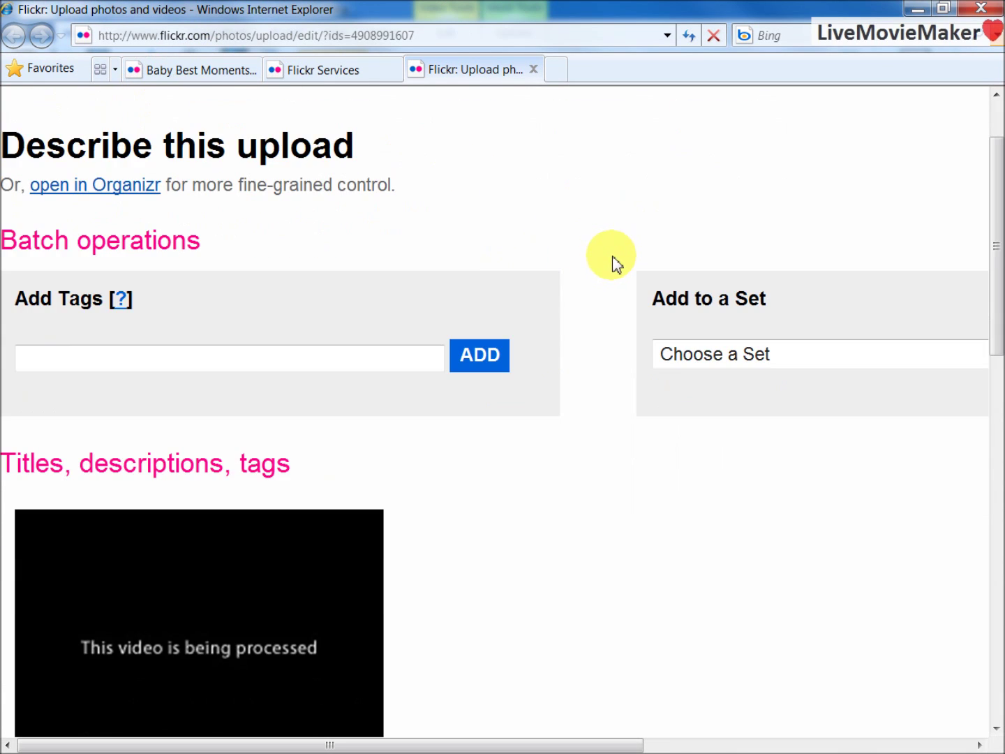
pyautogui.scroll(-3, 368, 191)
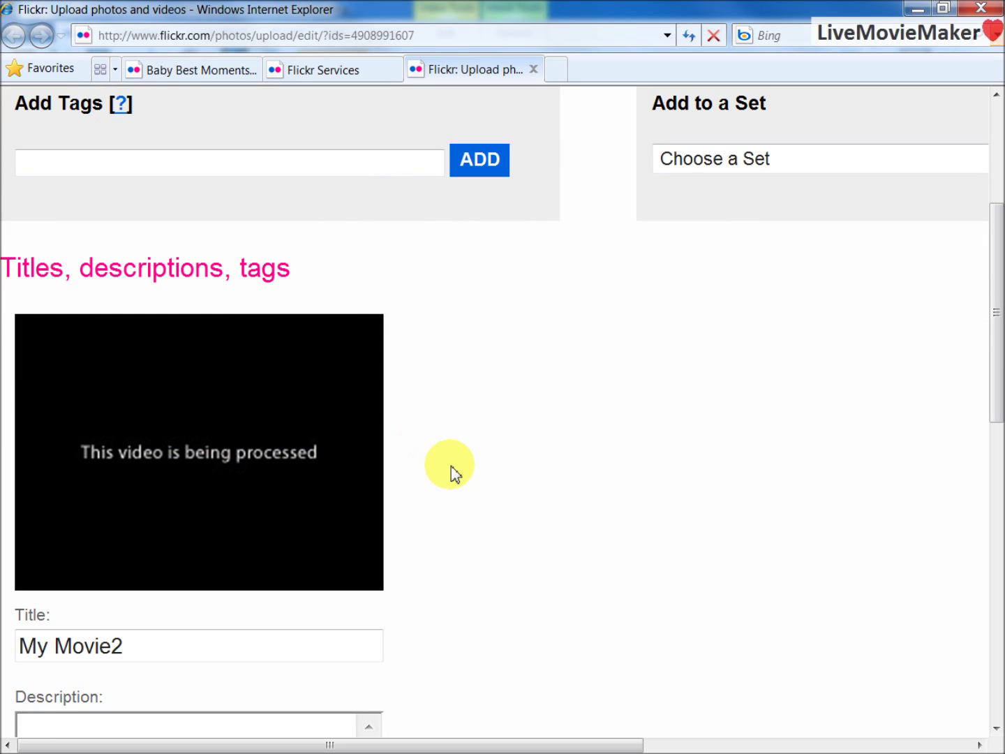
pyautogui.scroll(-5, 450, 469)
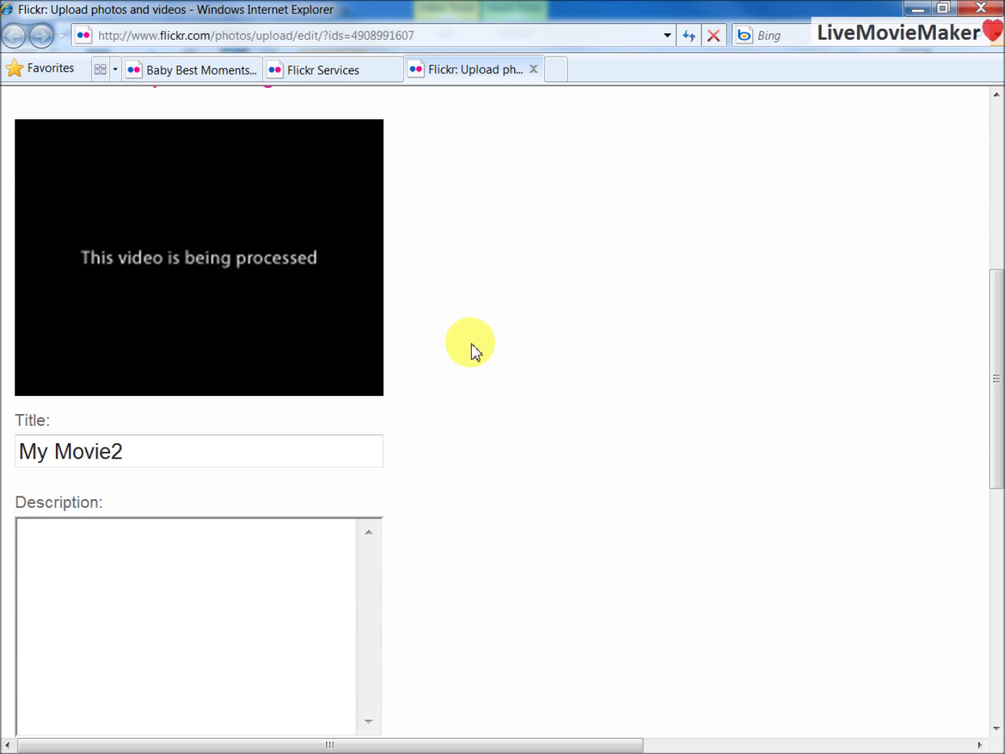
pyautogui.moveTo(159, 455); pyautogui.dragTo(12, 450)
pyautogui.scroll(-2, 398, 461)
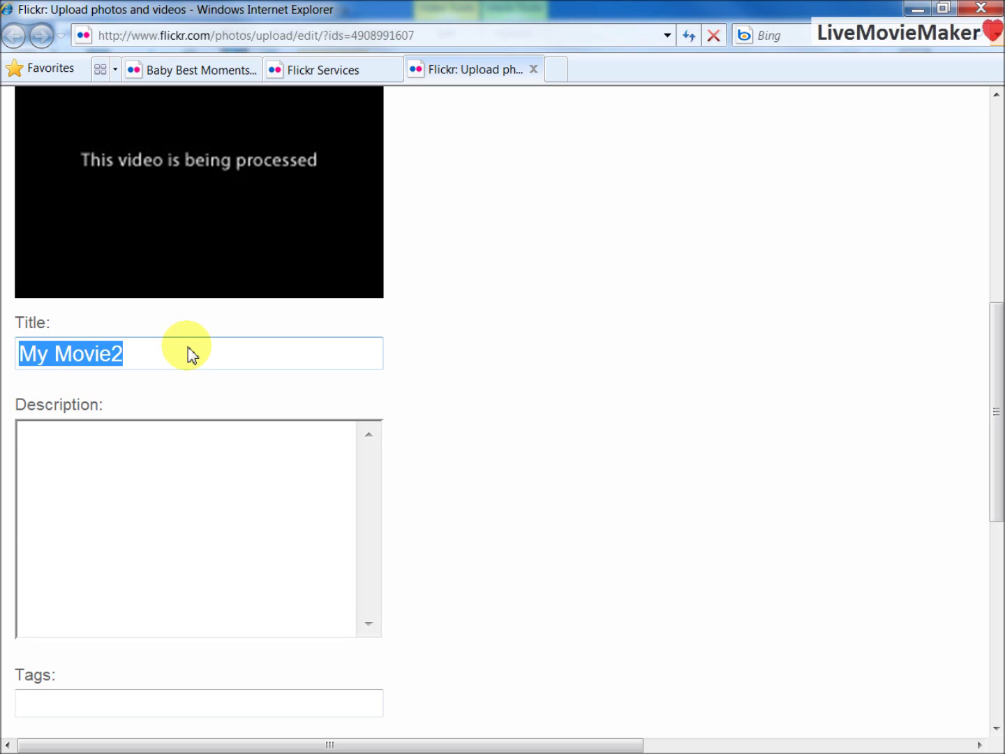
pyautogui.write('Baby Best')
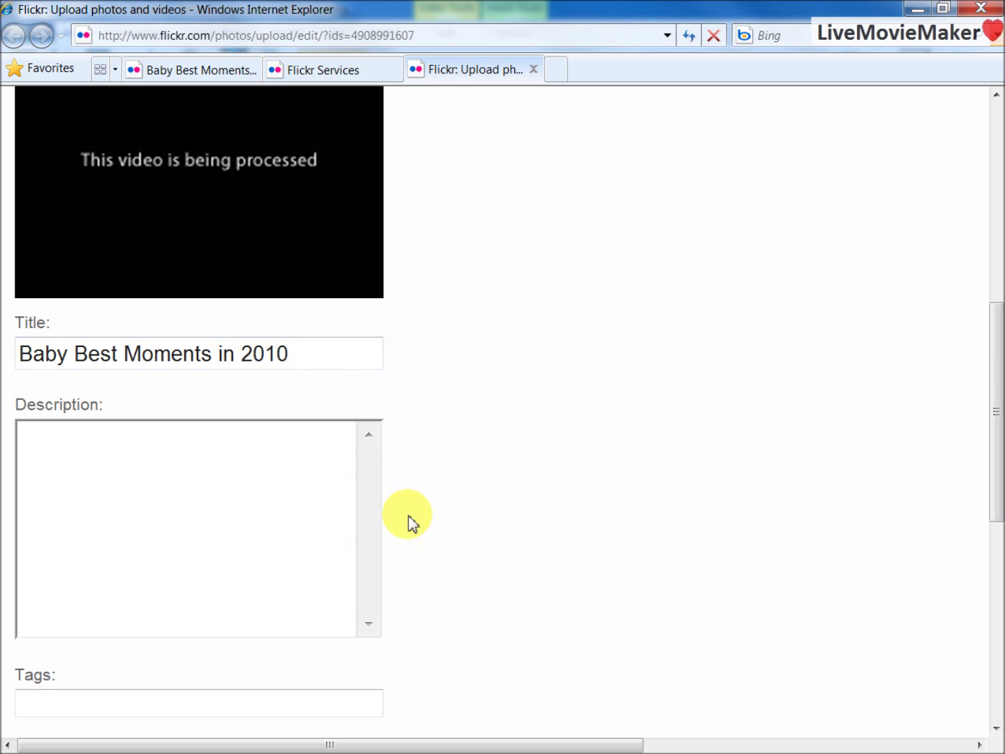
# - Tag the video 'Baby, Memories' and save the upload details
pyautogui.scroll(-2, 410, 523)
pyautogui.click(299, 514)
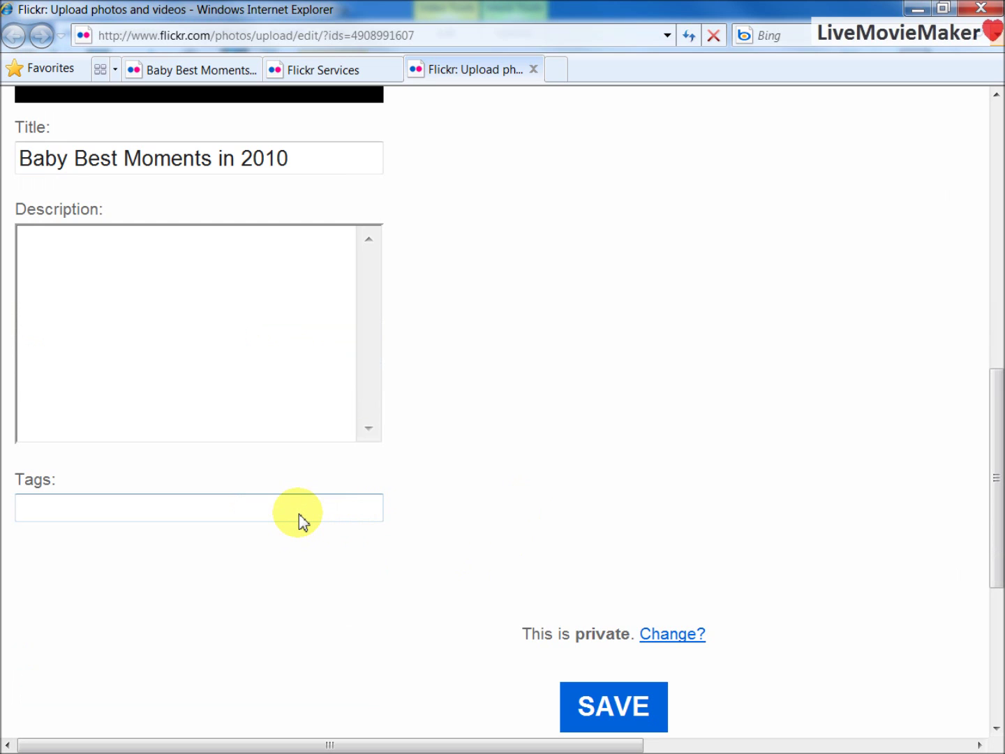
pyautogui.write('Baby, Mem')
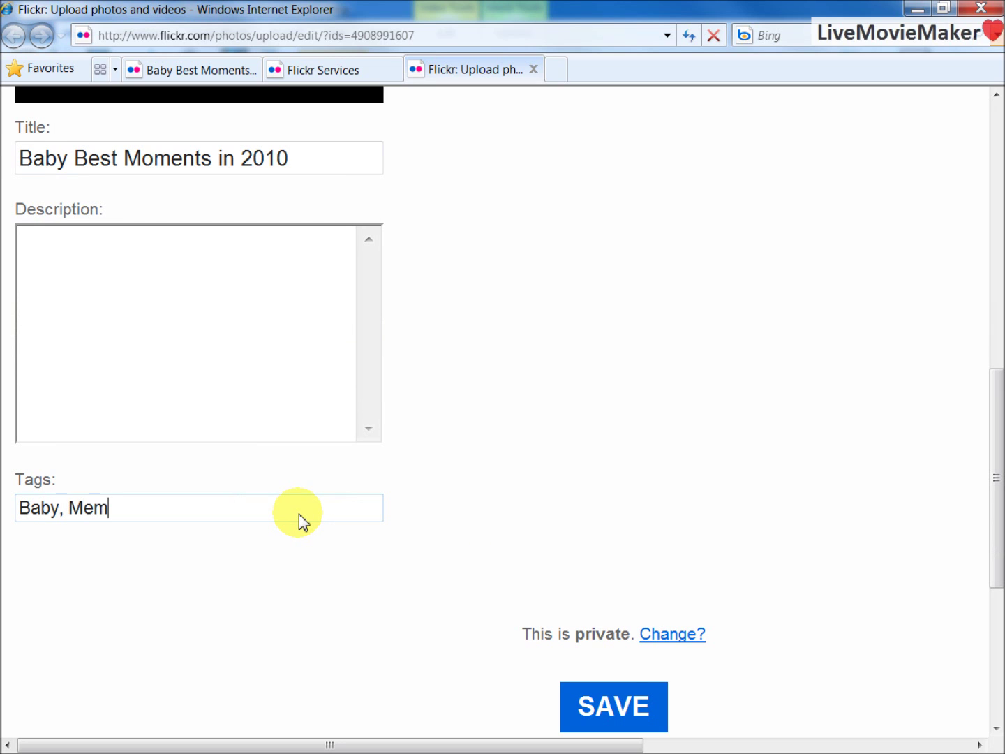
pyautogui.write('ories')
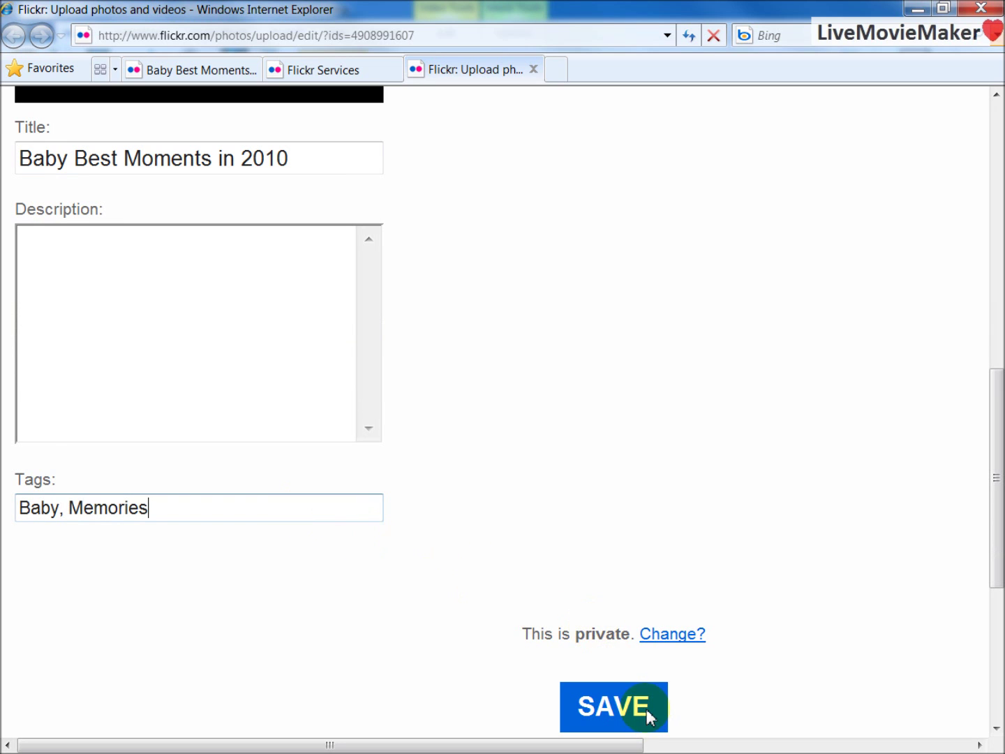
pyautogui.click(648, 716)
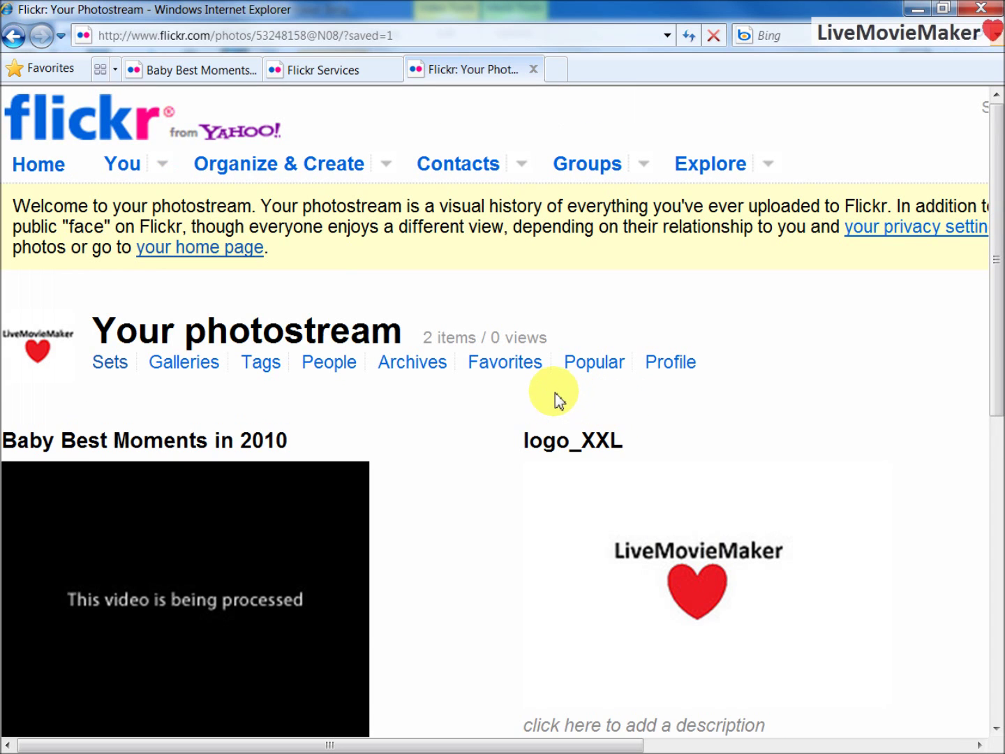
# - Reload the Flickr photostream to show 'Baby Best Moments in 2010' listed, still processing
pyautogui.scroll(-1, 552, 394)
pyautogui.scroll(-1, 551, 395)
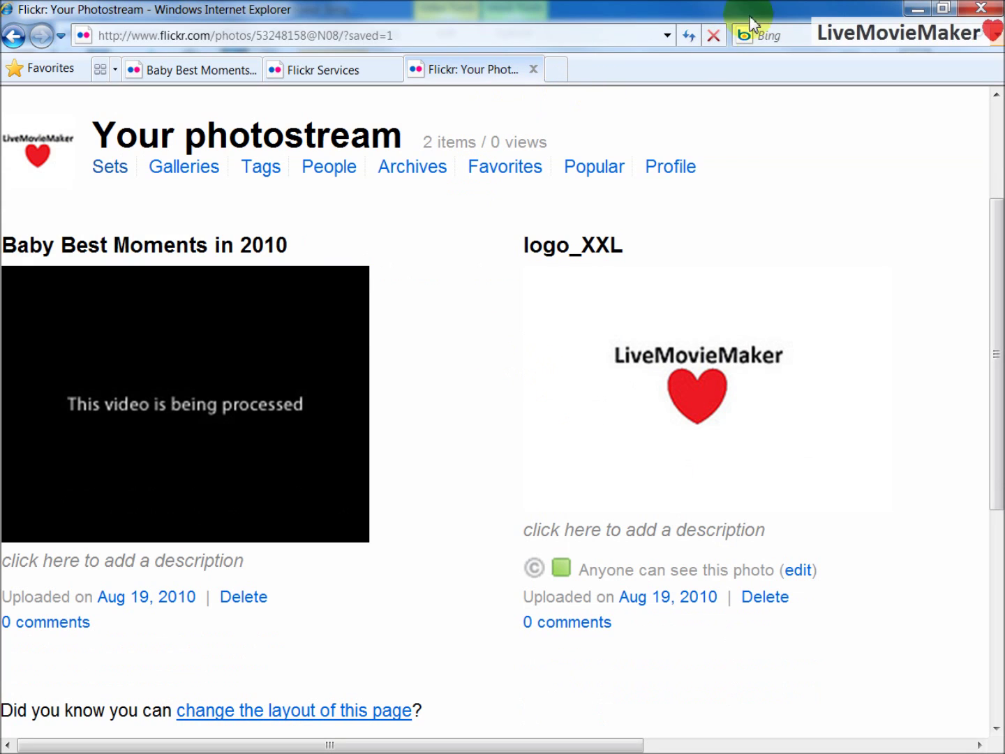
pyautogui.click(689, 35)
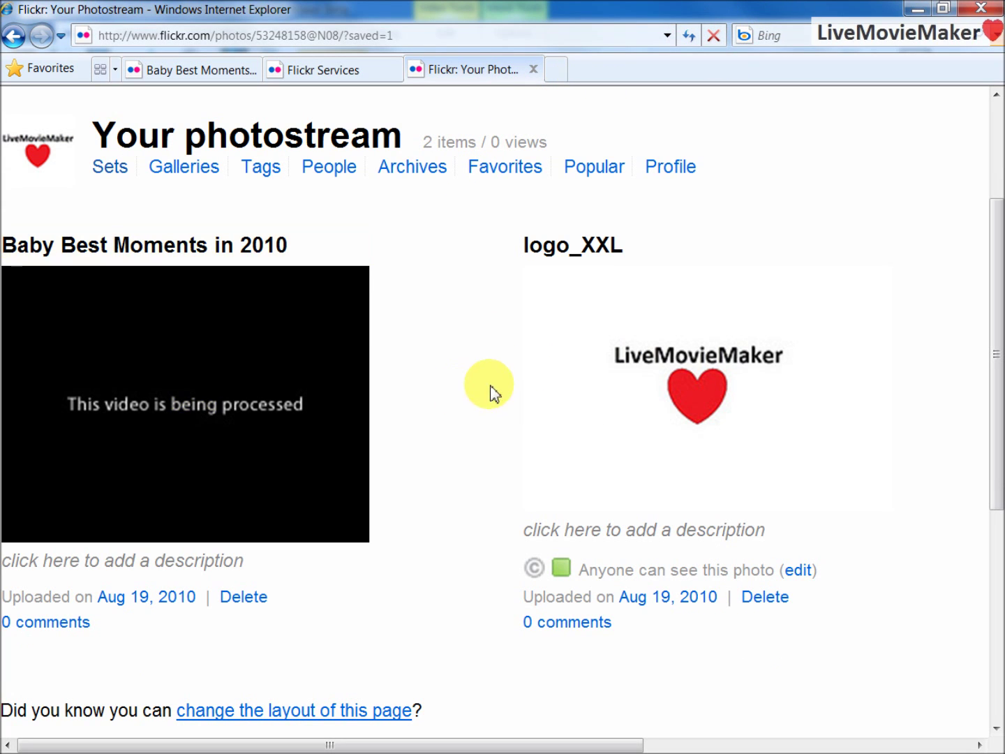